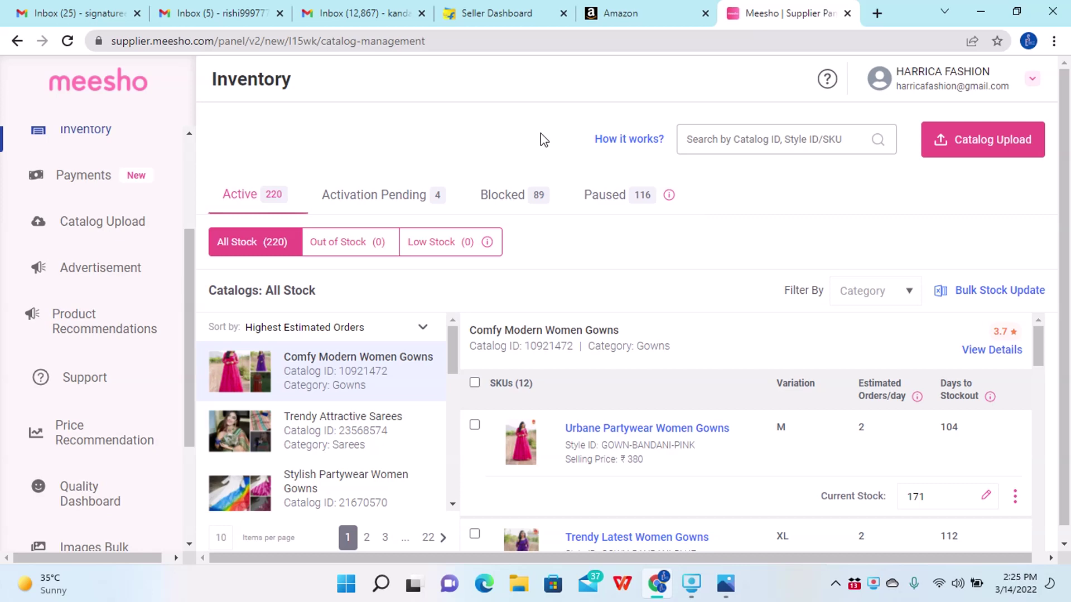
Step: Open the Home page of the supplier panel
scroll(36, 265, "up", 3)
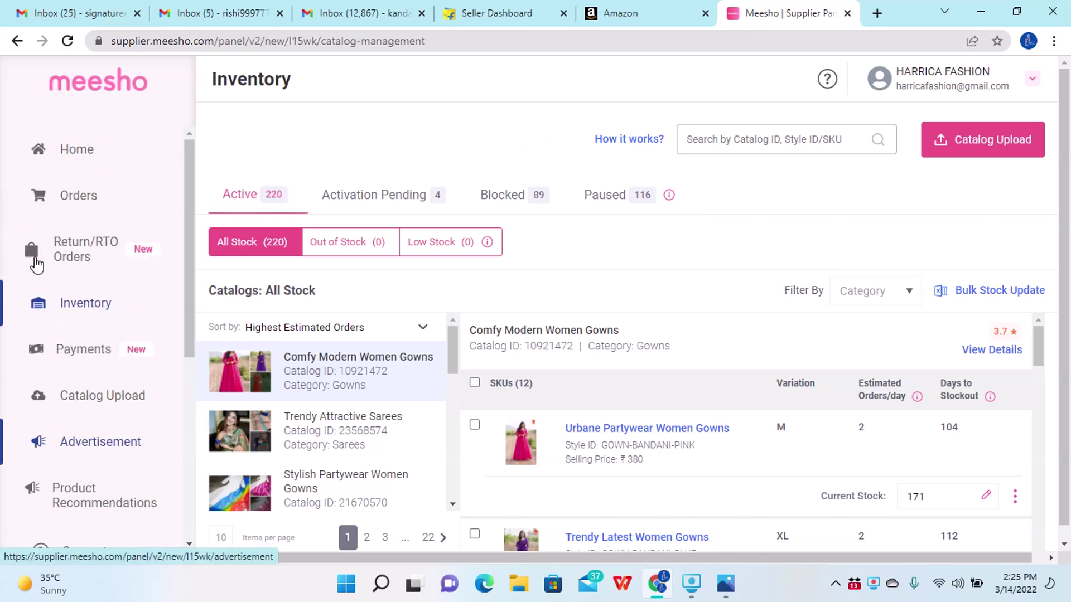
left_click(73, 152)
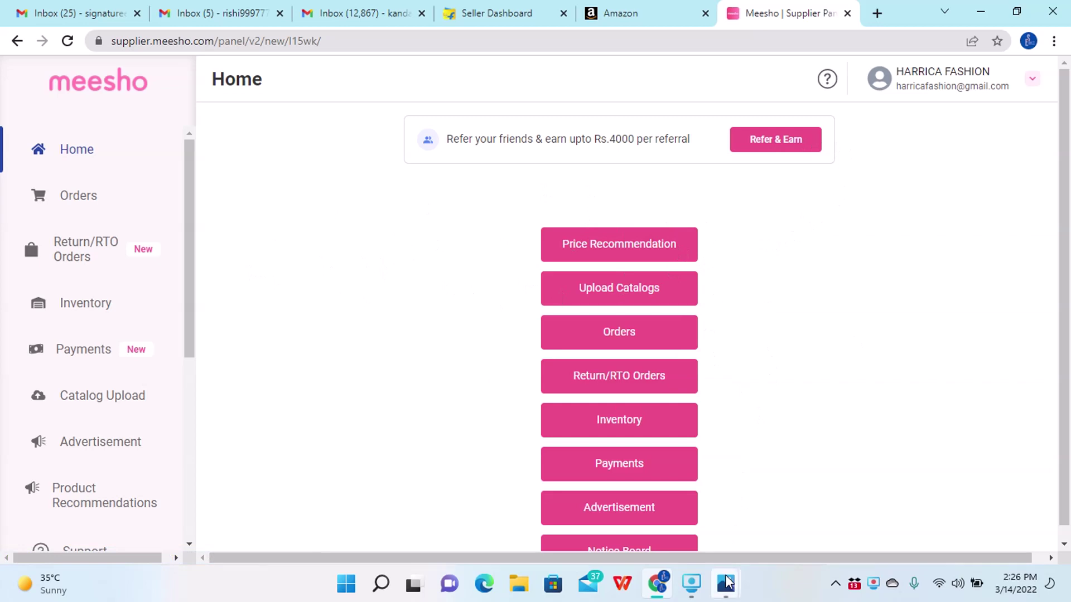
Step: Switch to Photos to view the boys' T-shirt and kurtis search result screenshots, and close both images
mouse_move(726, 584)
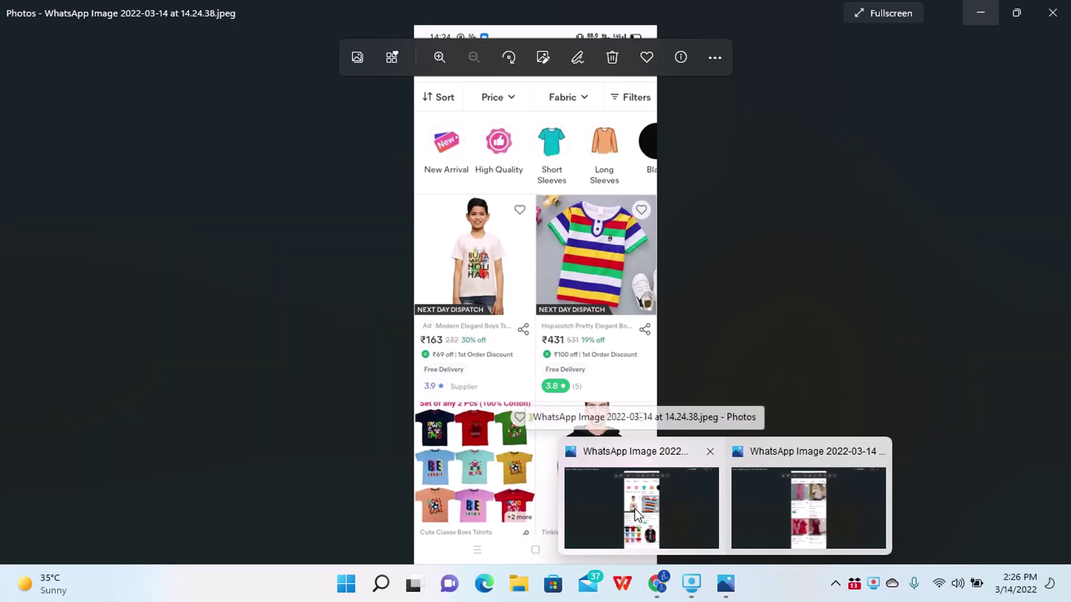
left_click(637, 515)
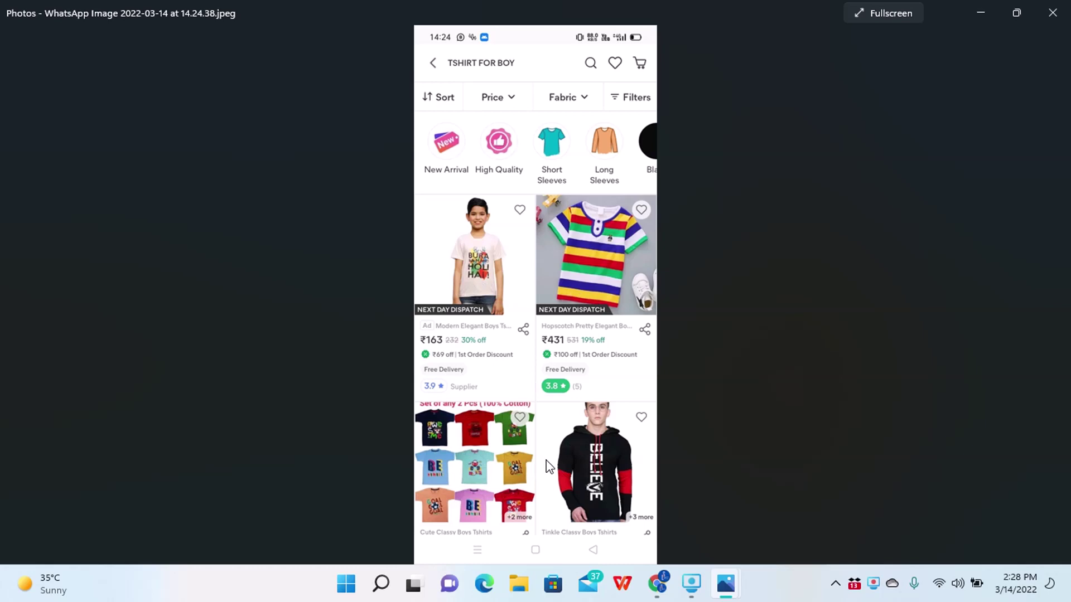
mouse_move(720, 568)
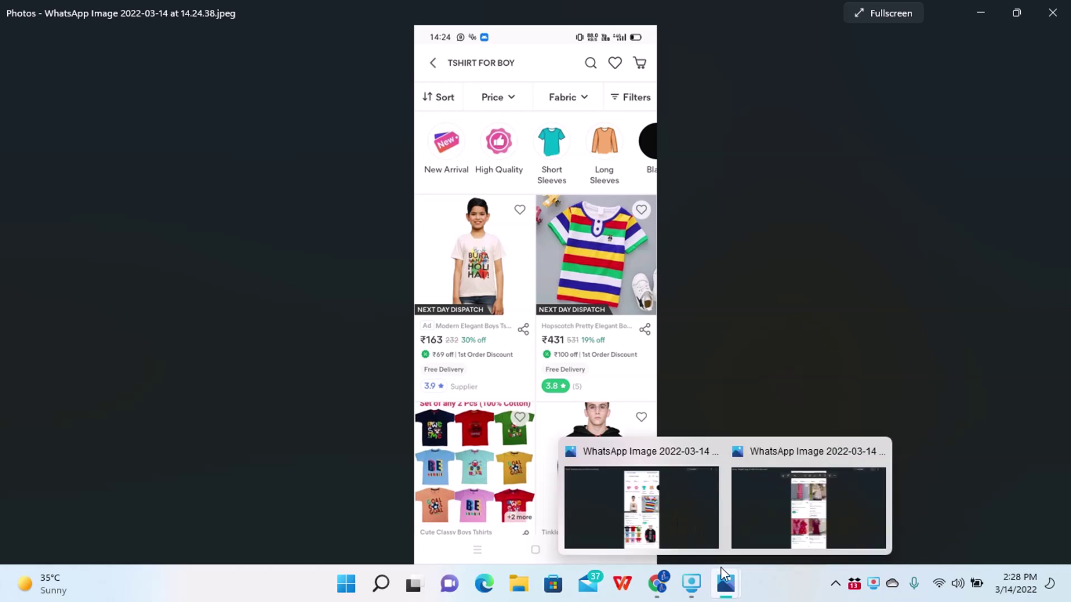
left_click(797, 492)
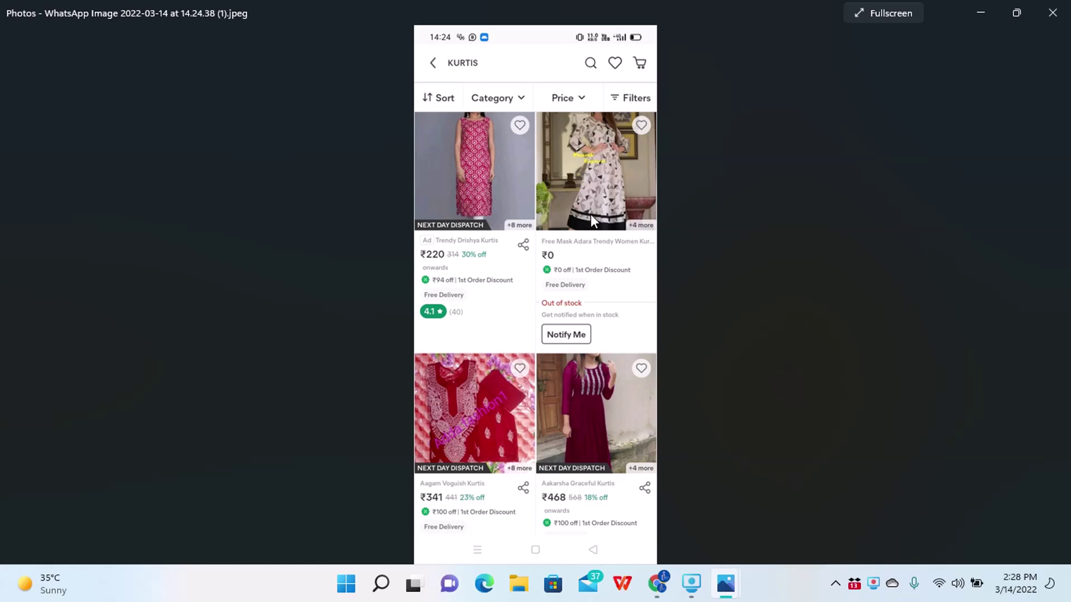
left_click(1052, 12)
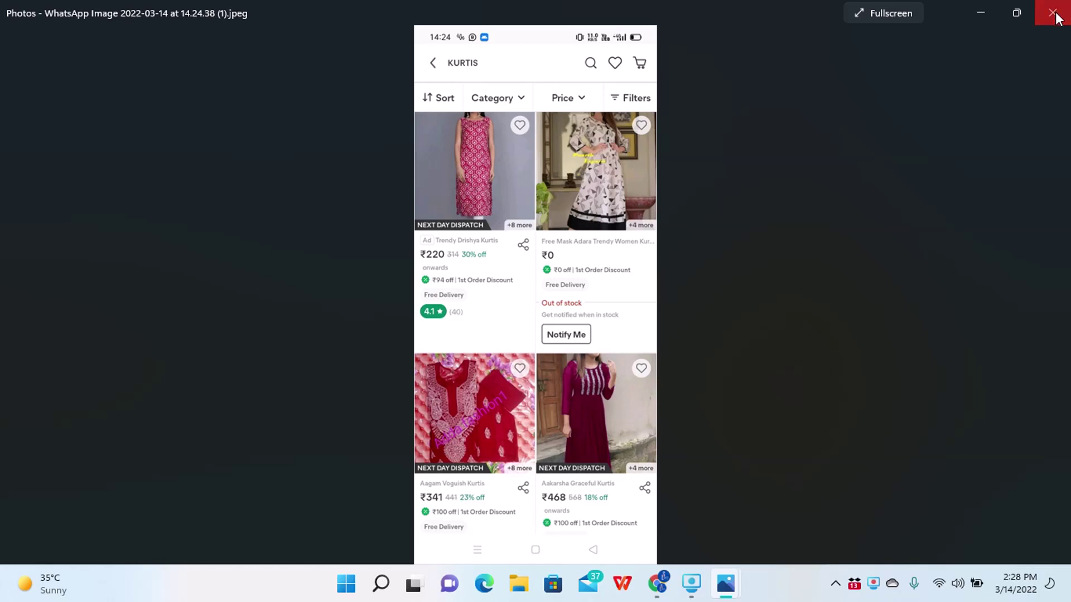
left_click(1053, 12)
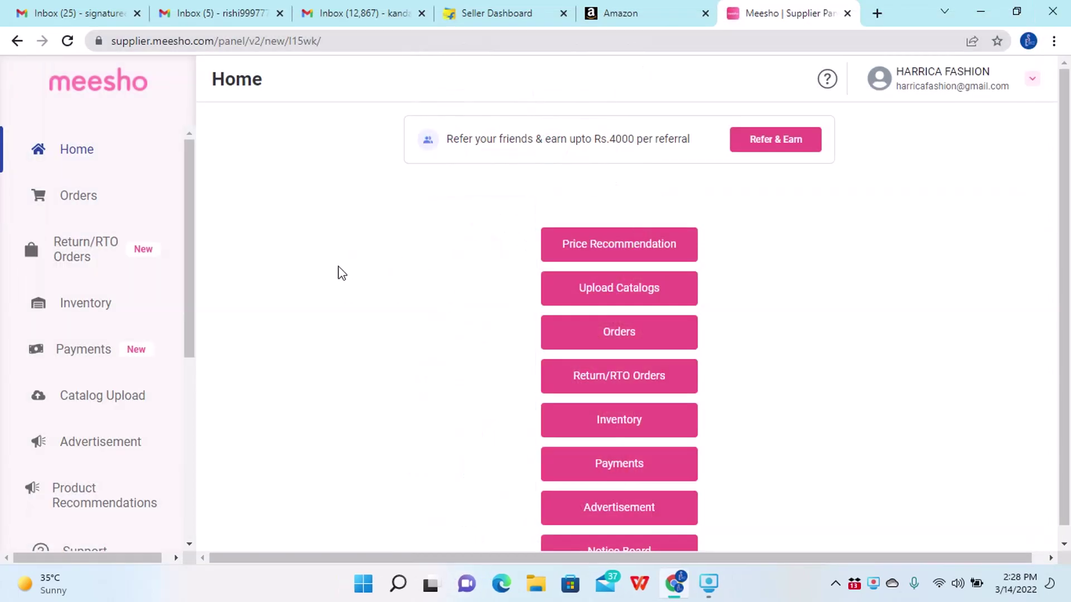
Step: Open the supplier panel's Advertisement page and highlight the overview's revenue figure
scroll(71, 477, "down", 5)
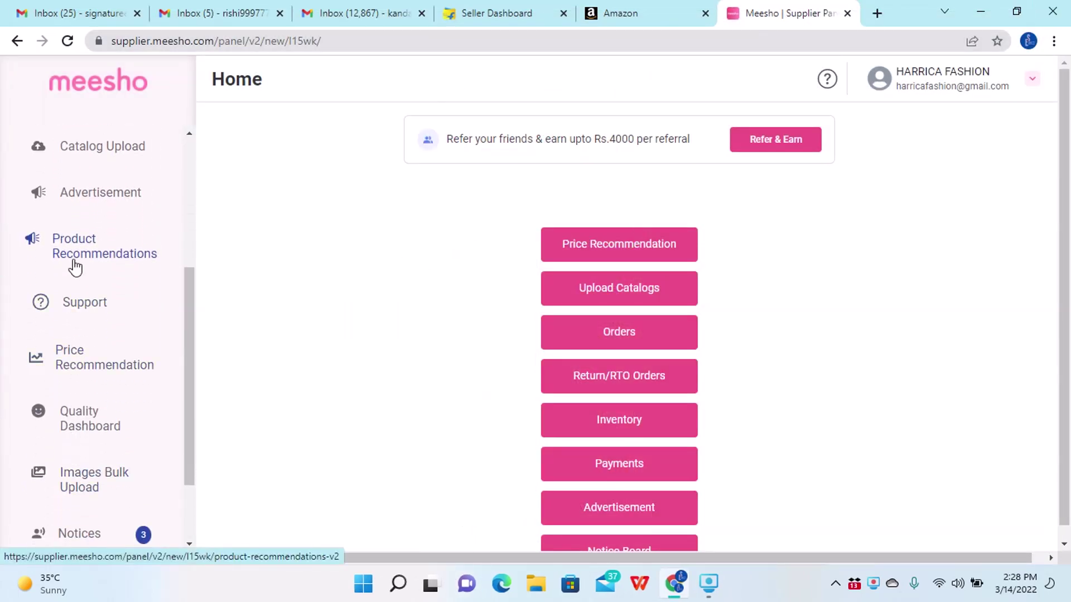
scroll(74, 259, "up", 2)
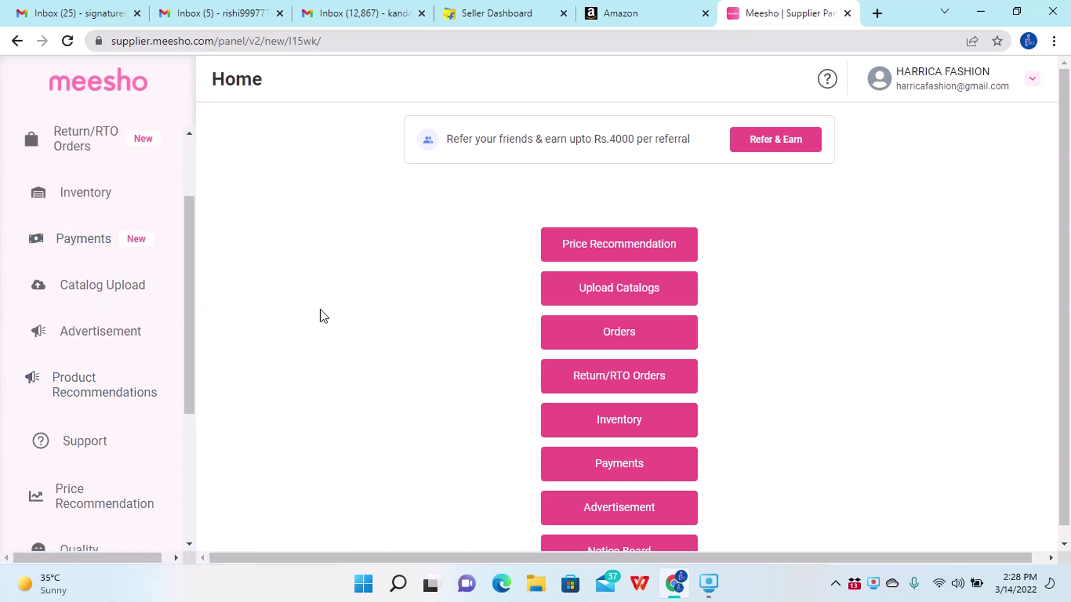
left_click(102, 344)
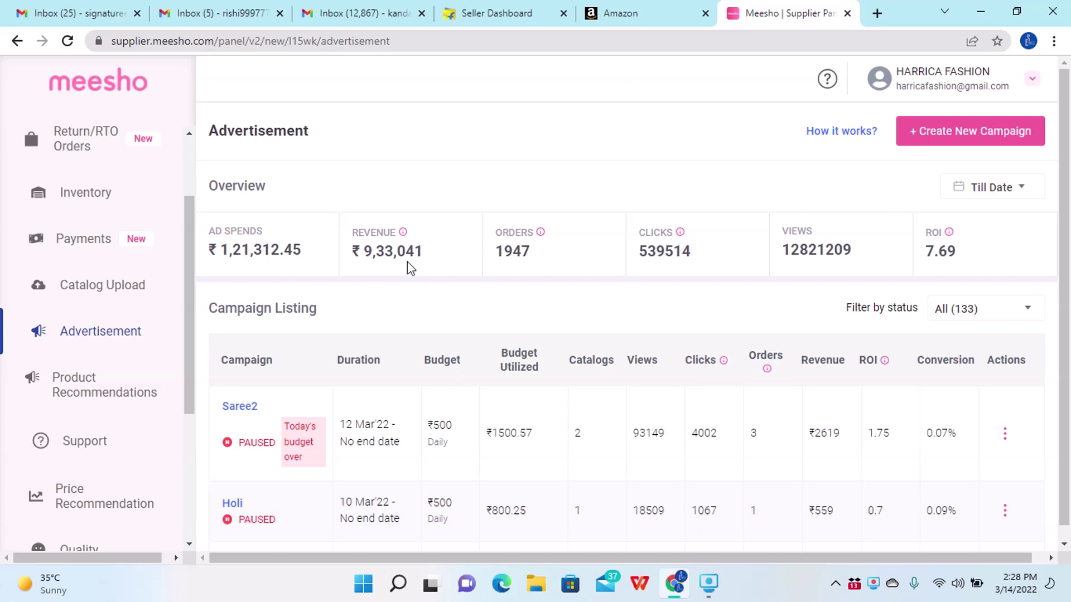
left_click_drag(365, 252, 422, 266)
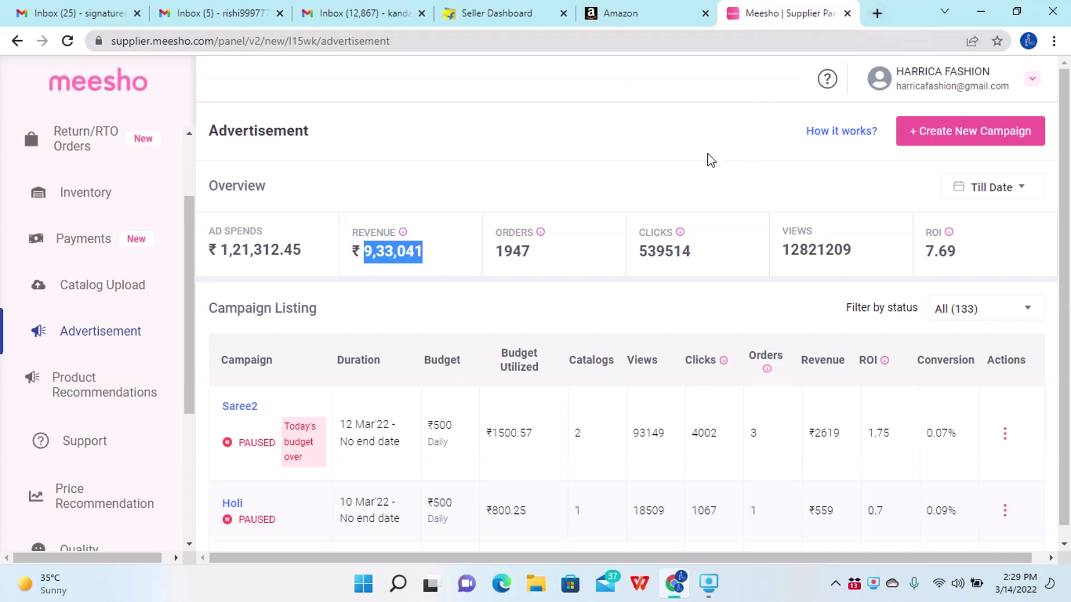
Step: Search Google for 100000*20?100 in a new browser tab, and close that tab
left_click(877, 13)
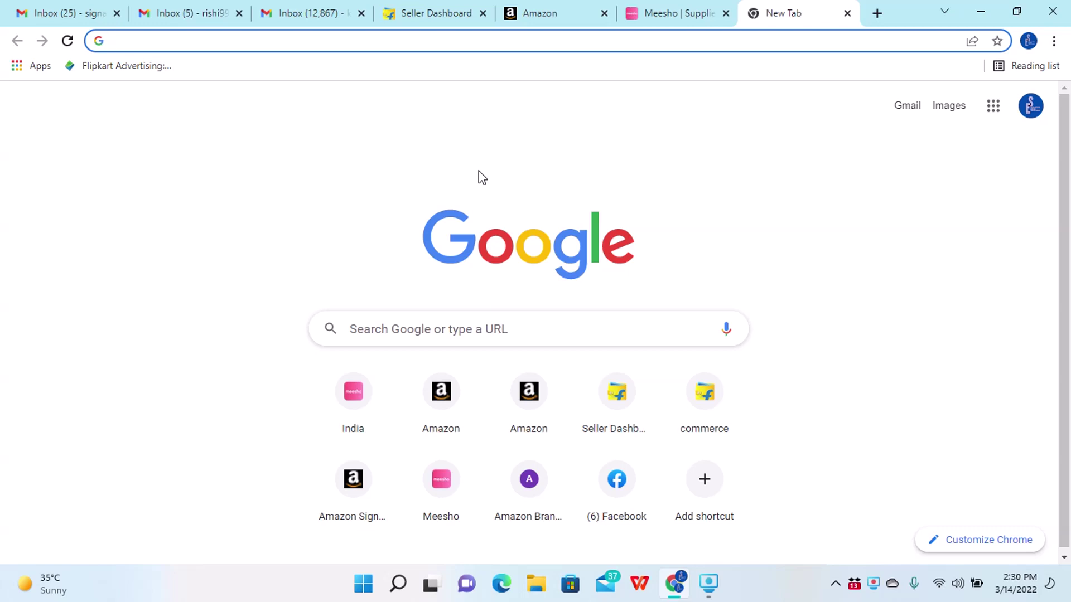
type("10")
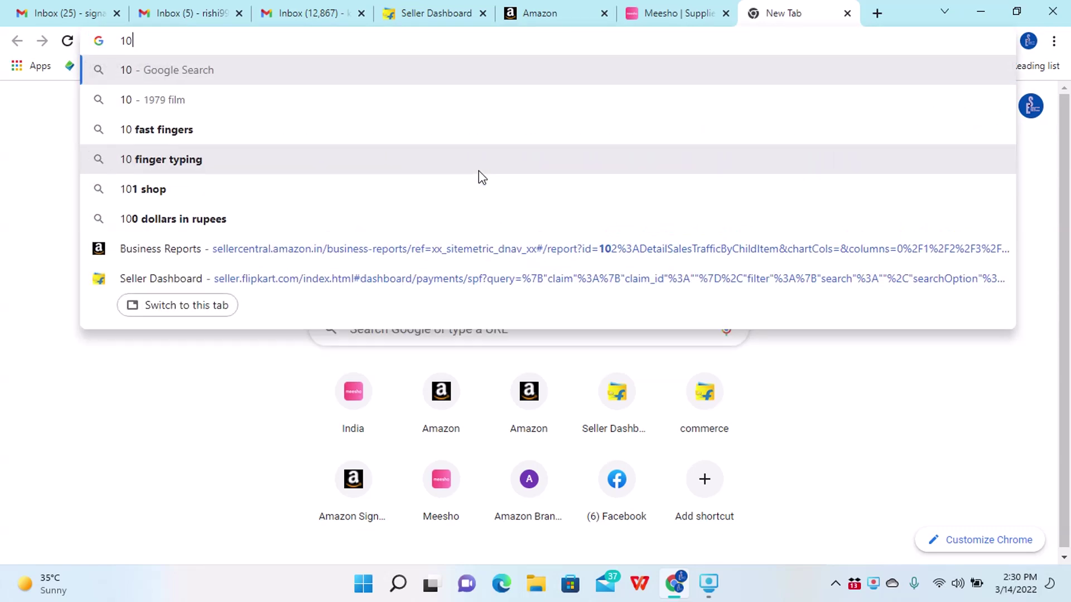
type("0000")
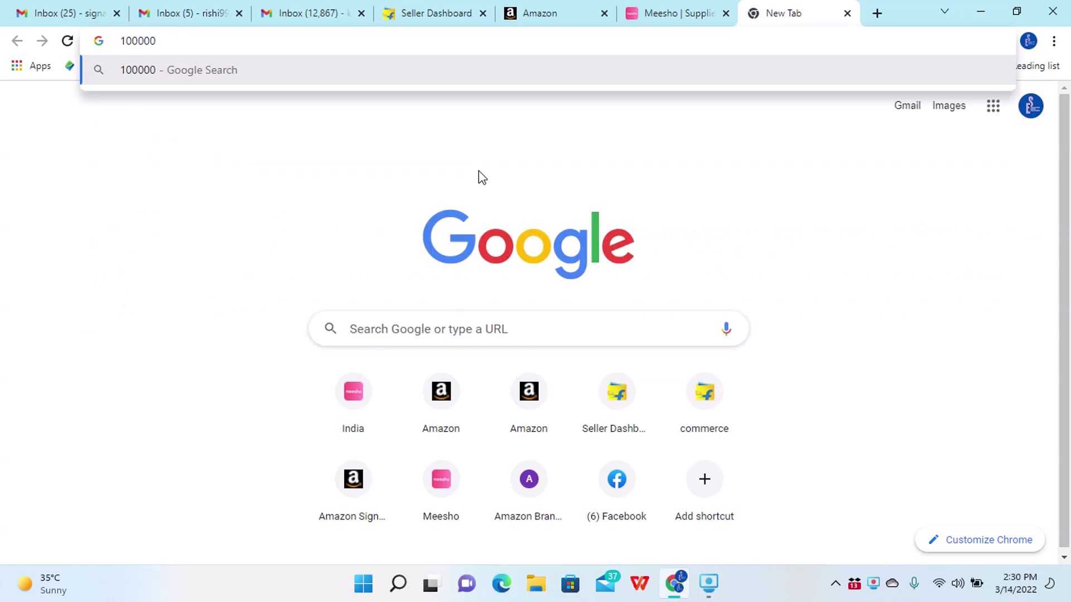
type("*20")
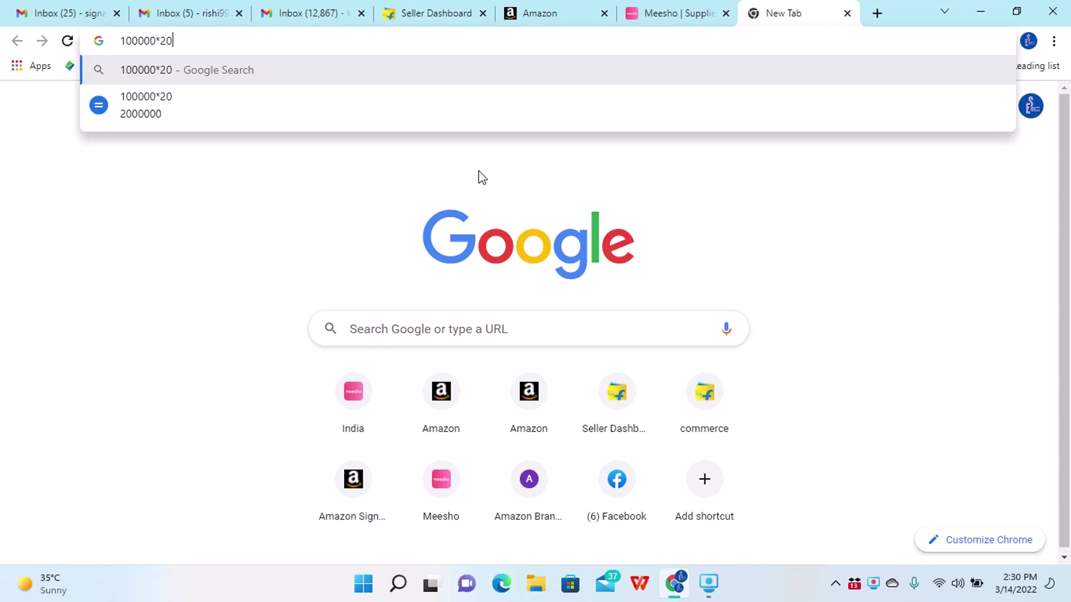
type("?100")
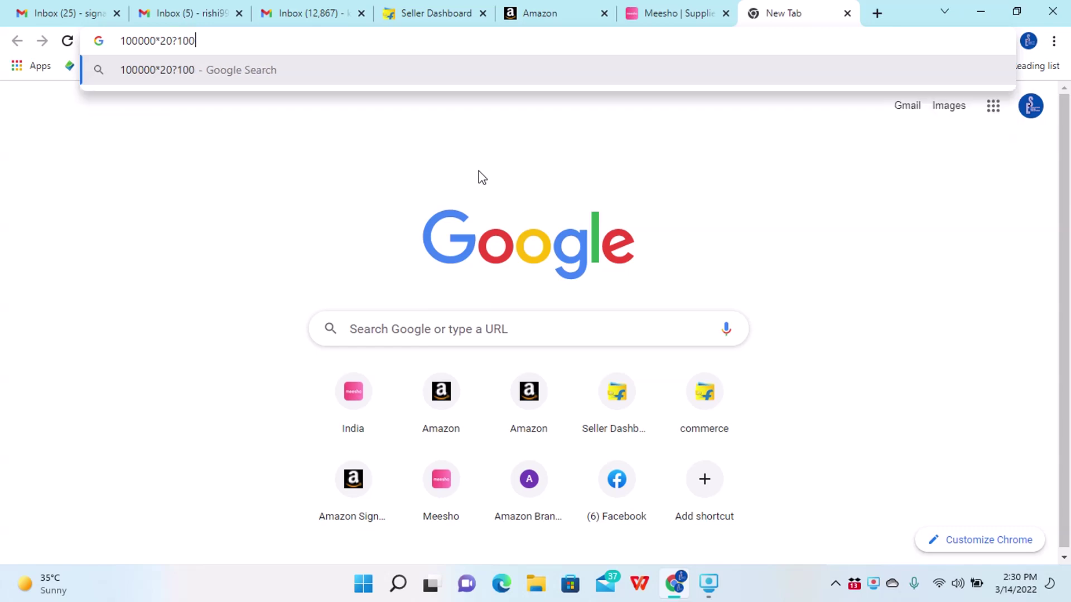
key("Return")
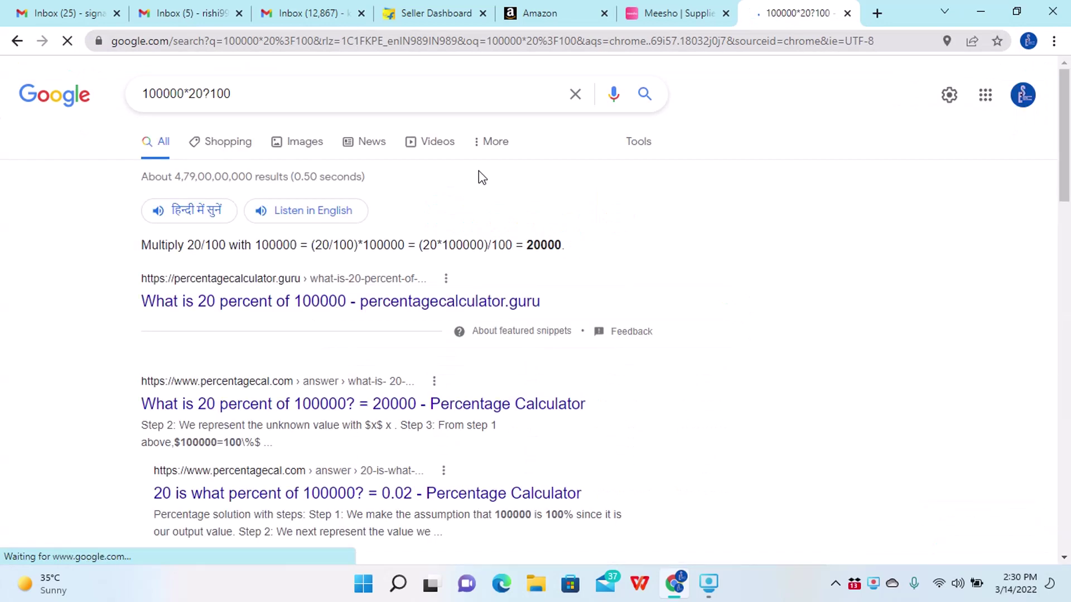
left_click(847, 13)
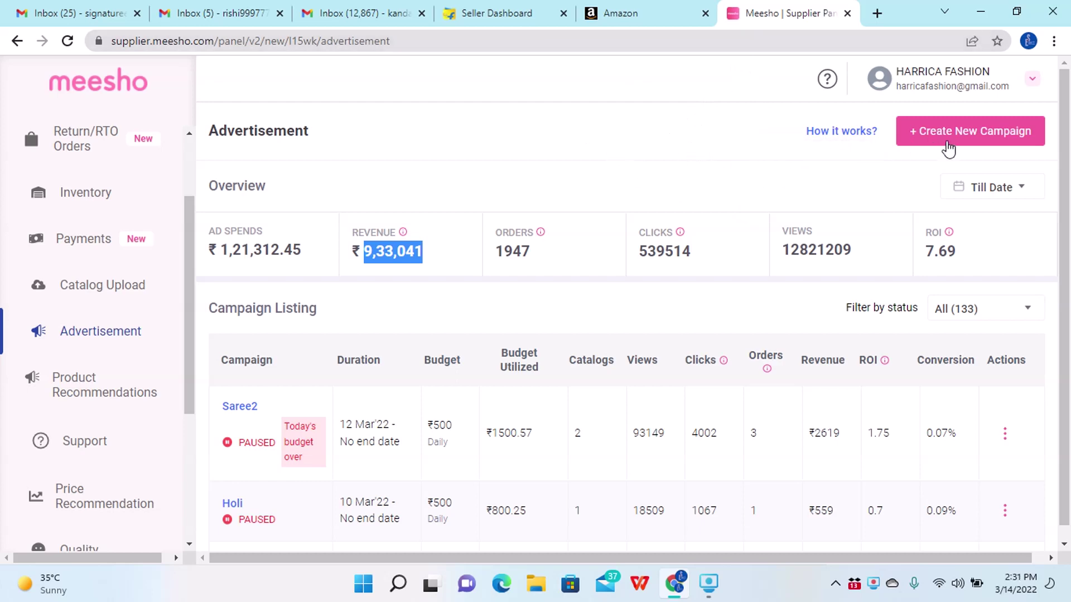
Step: Start a new advertising campaign, dismiss the product visibility tip, and name the campaign "holi special"
left_click(967, 144)
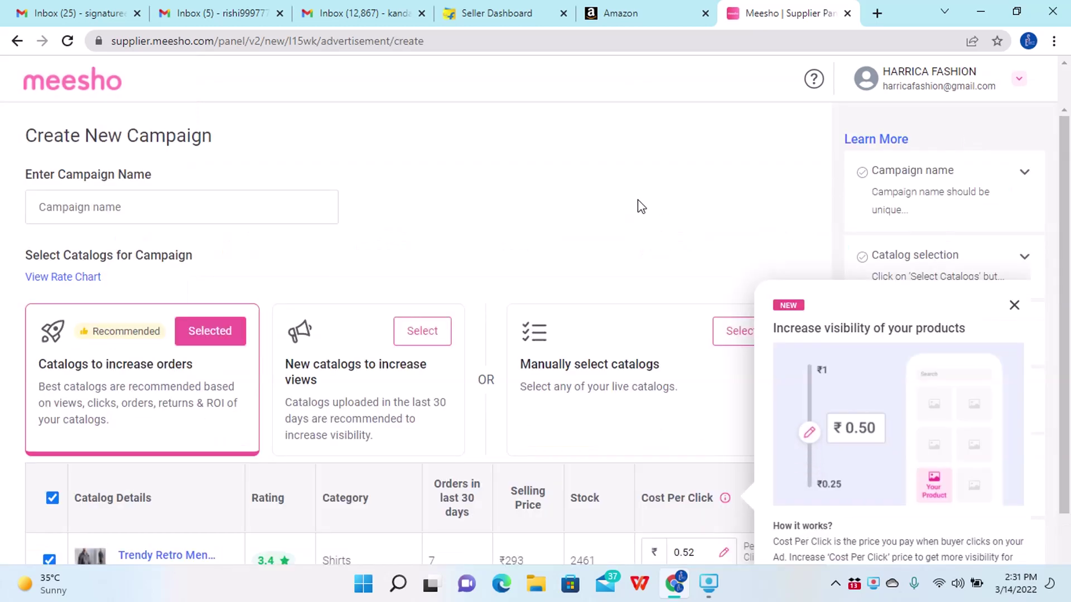
left_click(1014, 305)
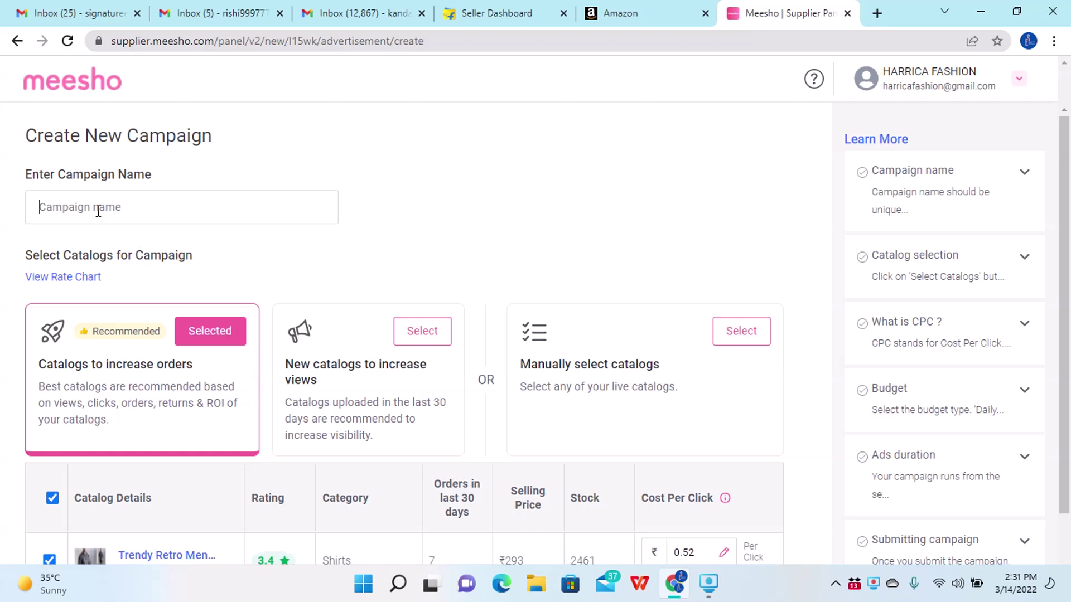
type("holi special")
Step: Review the catalogs suggested to increase orders, and switch the campaign to New catalogs to increase views
scroll(332, 263, "down", 2)
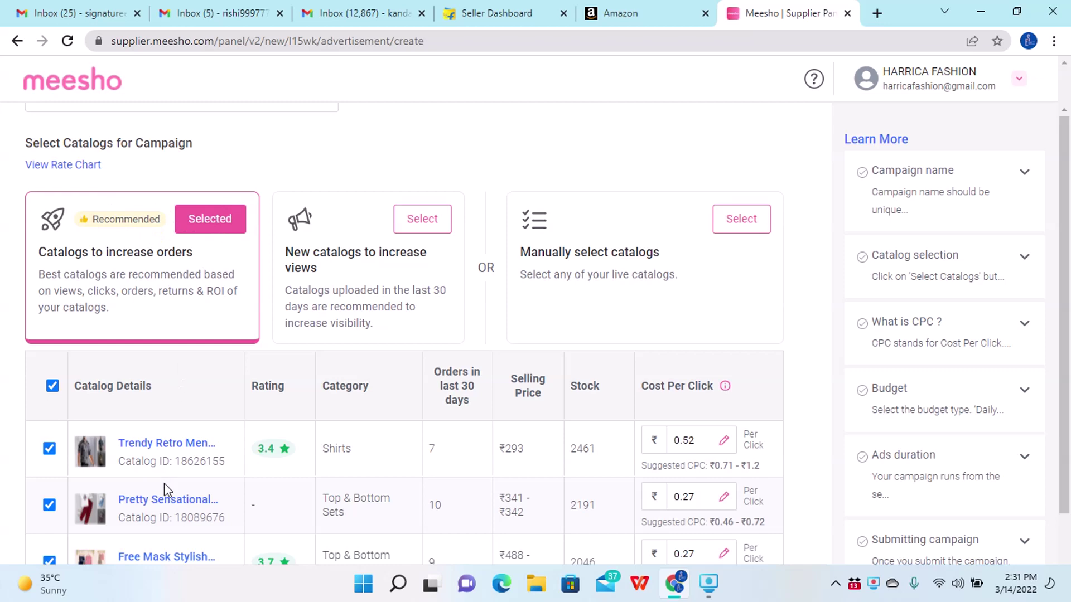
scroll(165, 486, "down", 4)
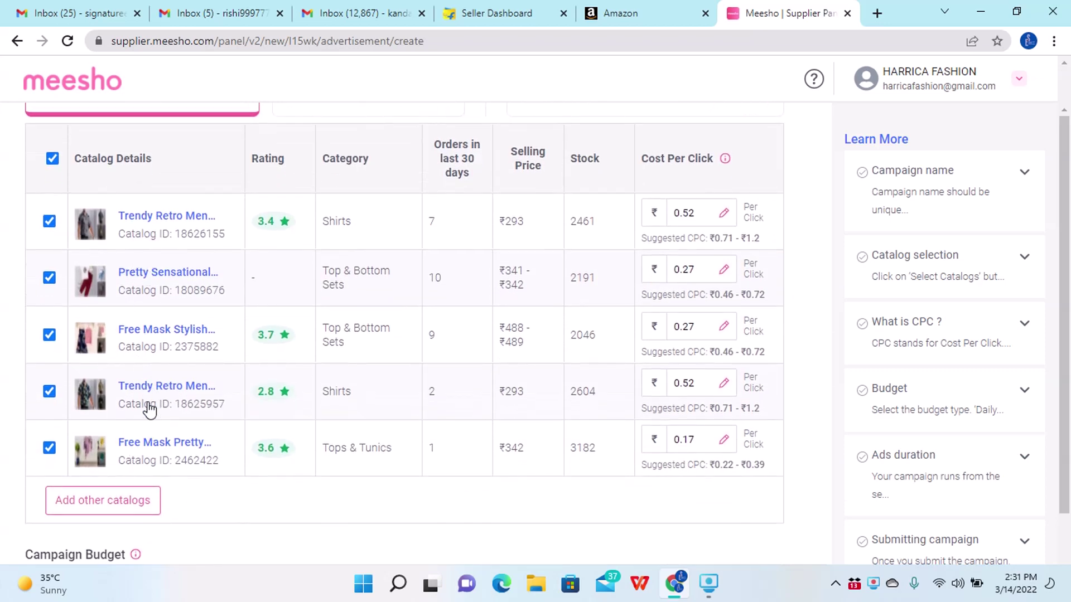
scroll(149, 410, "up", 6)
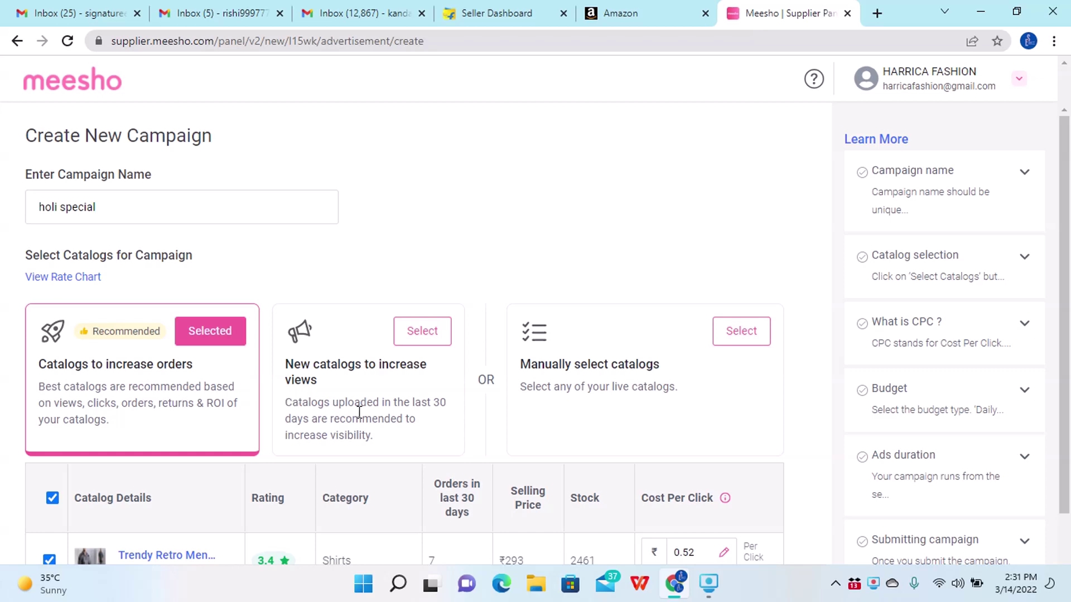
left_click(424, 334)
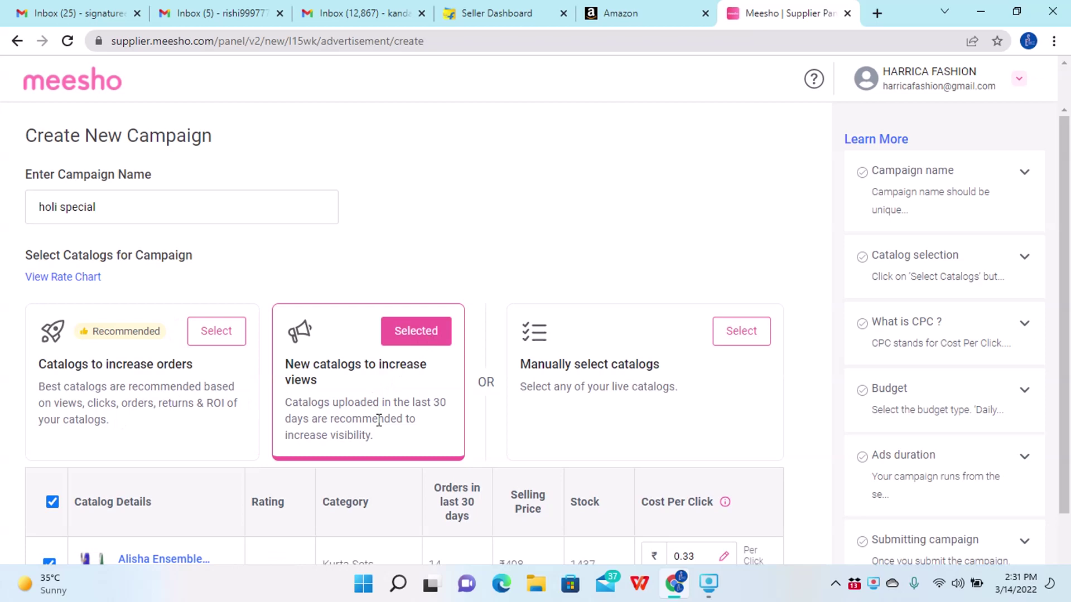
scroll(379, 420, "down", 4)
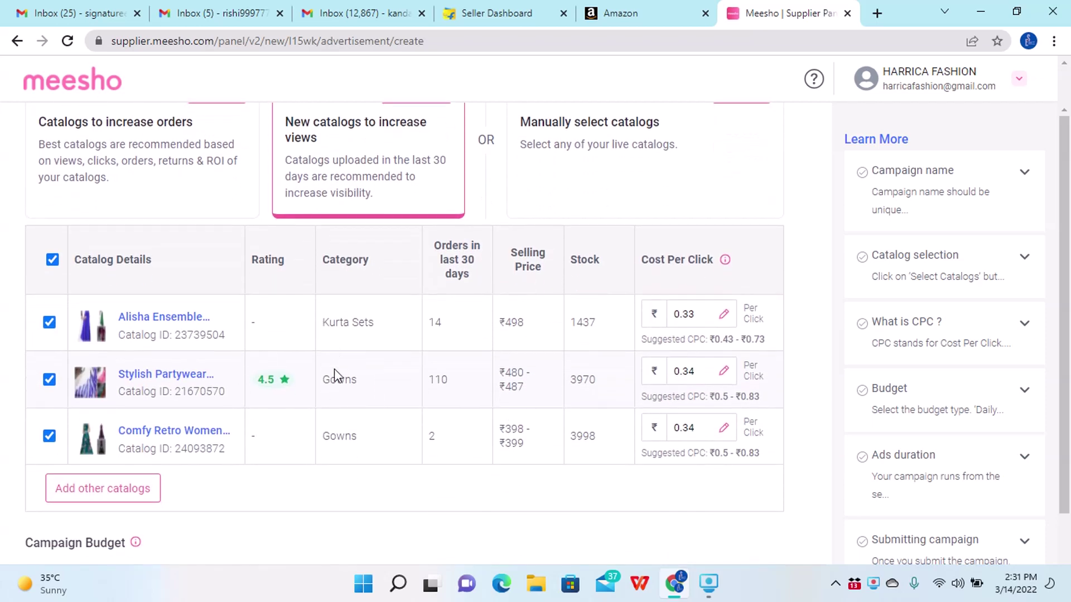
scroll(353, 395, "up", 4)
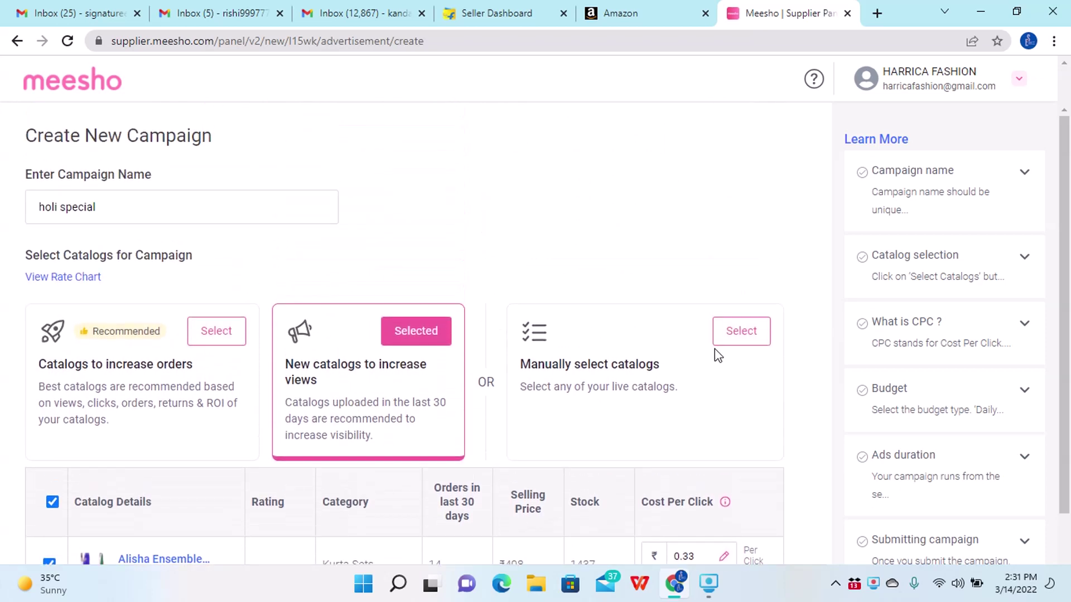
Step: Switch the campaign to manually selected catalogs and look through the list of live catalogs
left_click(736, 339)
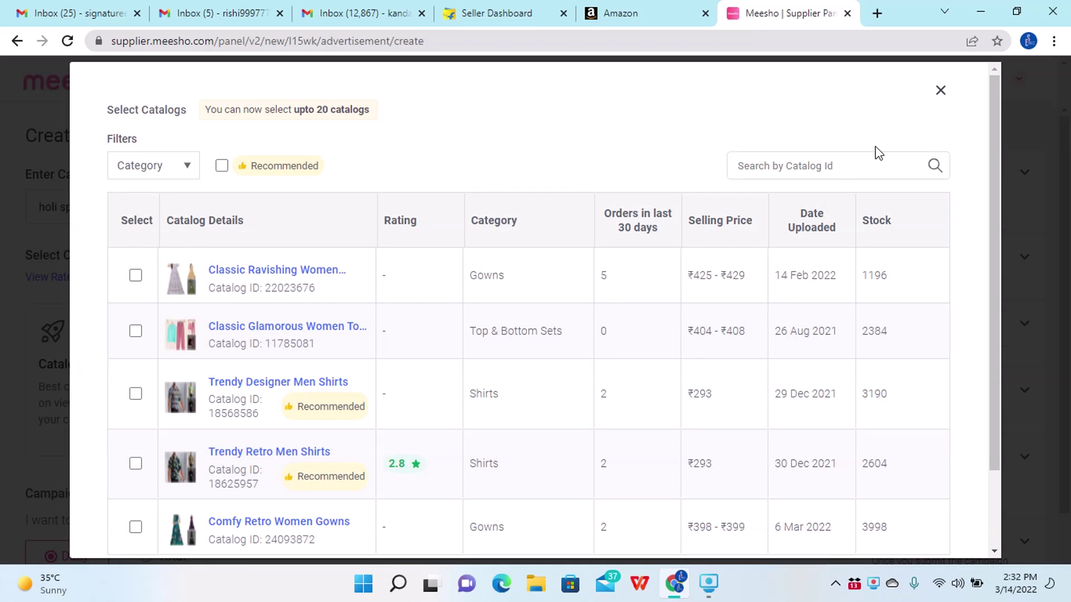
left_click(941, 92)
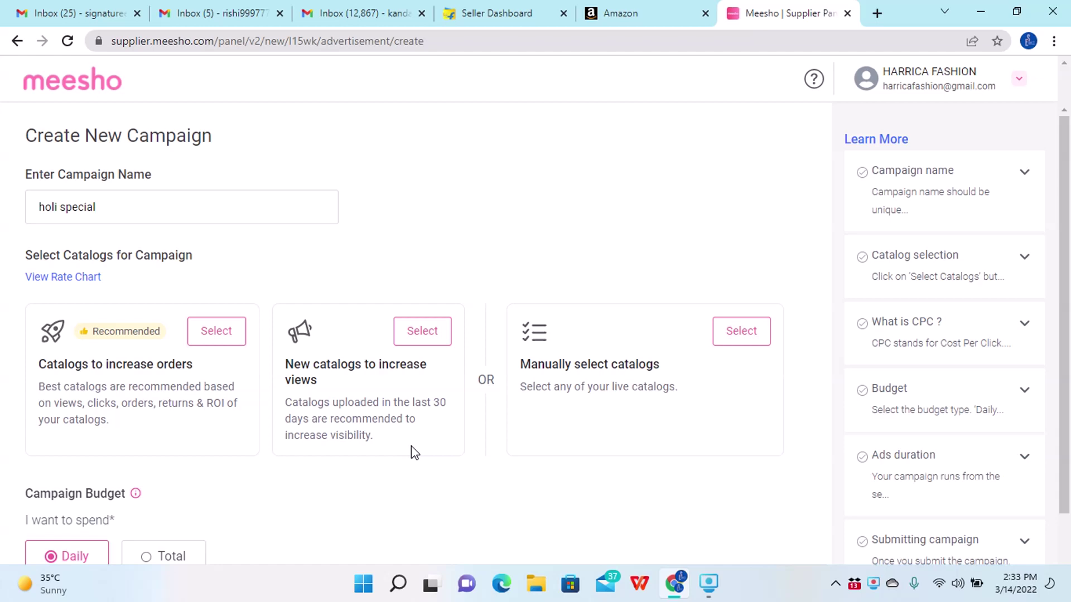
scroll(412, 452, "down", 2)
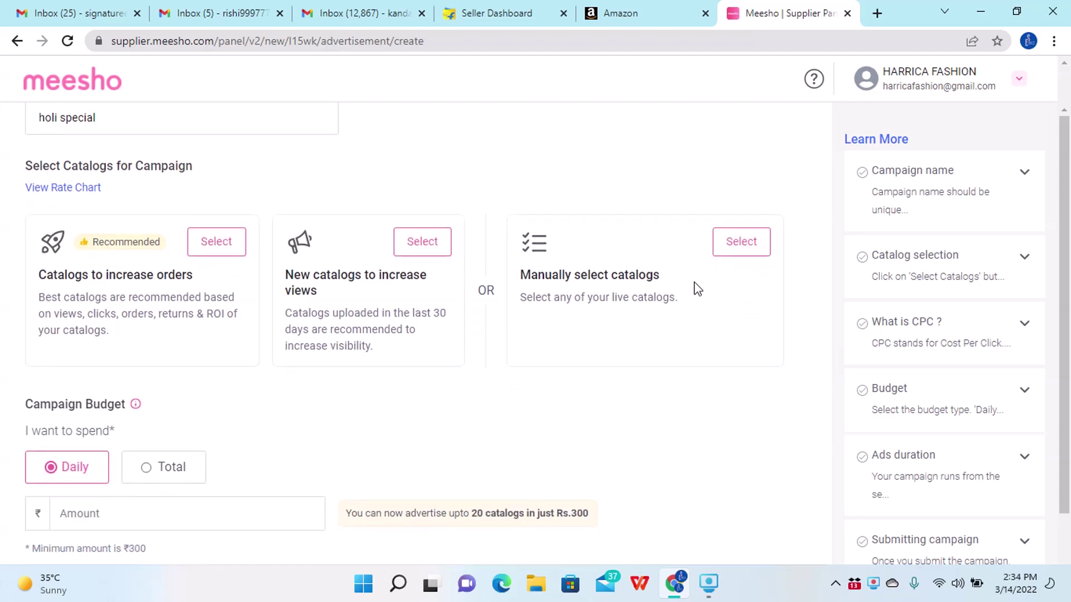
left_click(752, 260)
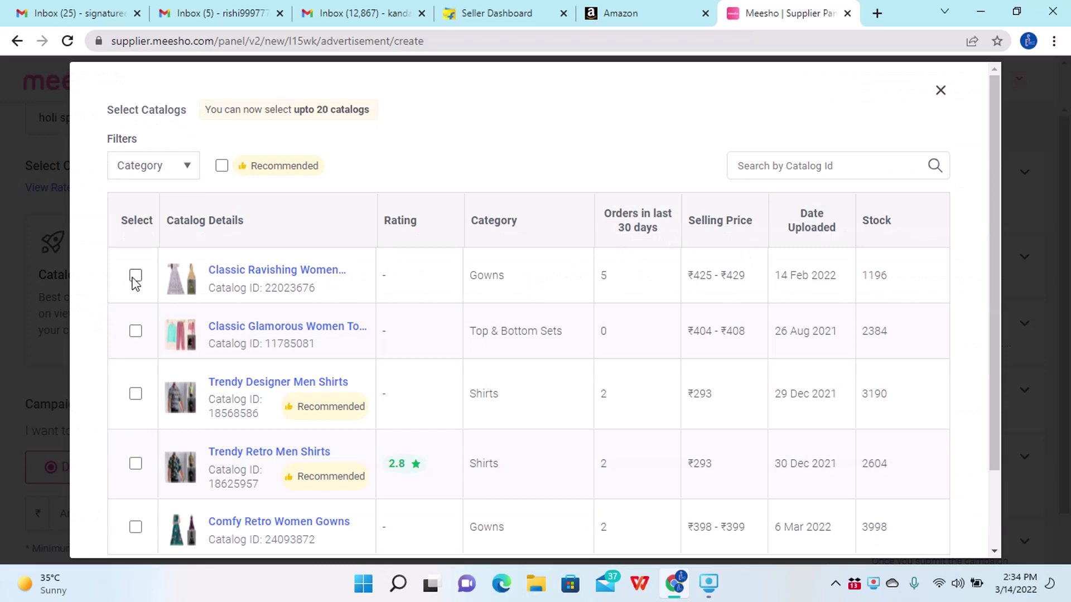
left_click(796, 168)
scroll(256, 466, "down", 2)
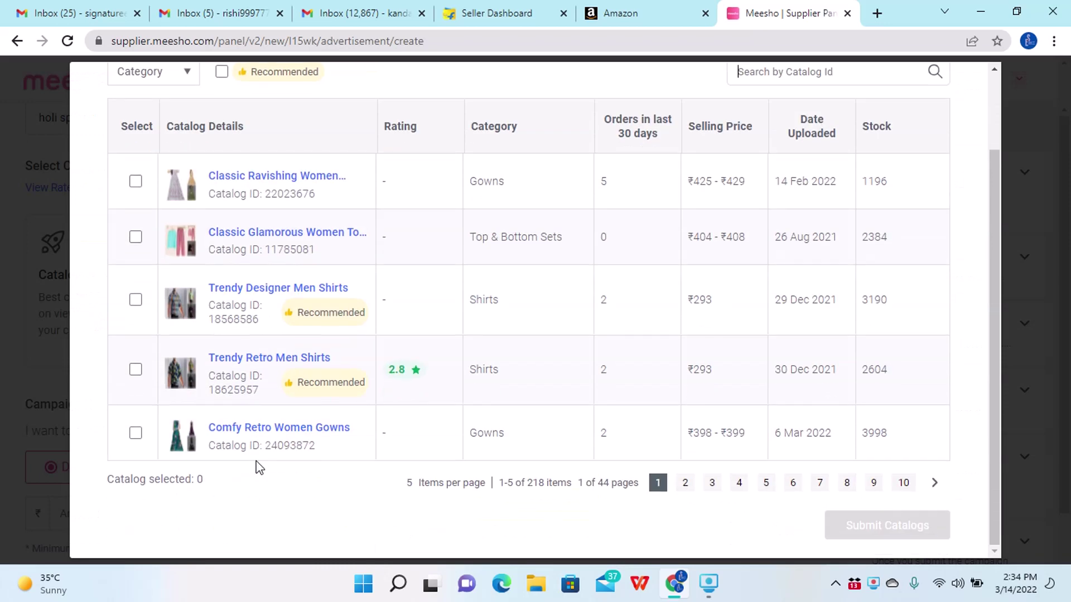
Step: Mark the Trendy Designer Men Shirts catalog for the campaign, and clear that selection again
scroll(258, 467, "up", 2)
left_click(135, 395)
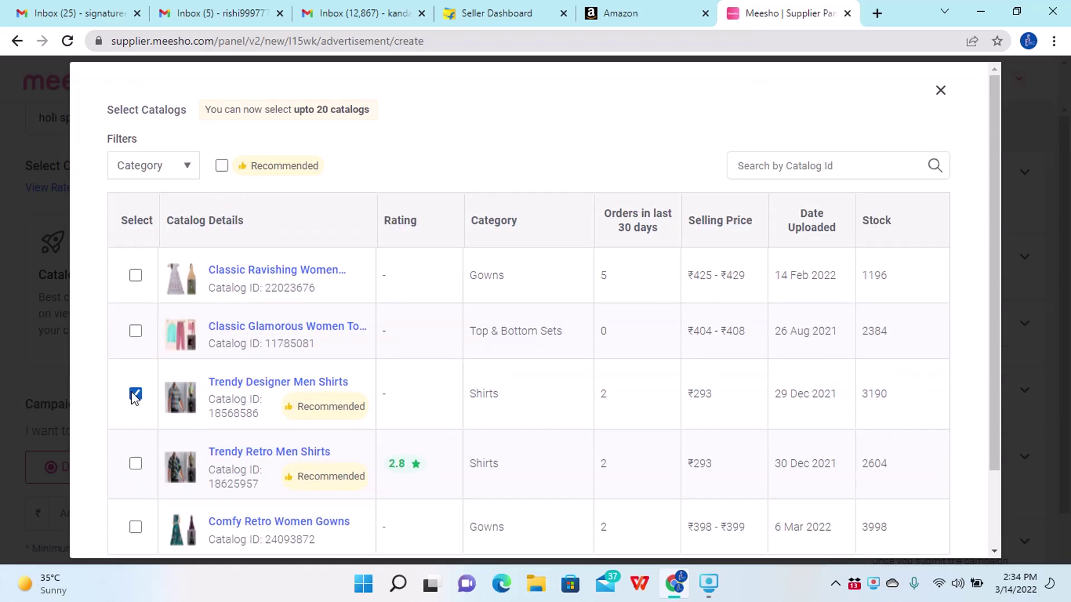
scroll(483, 429, "down", 2)
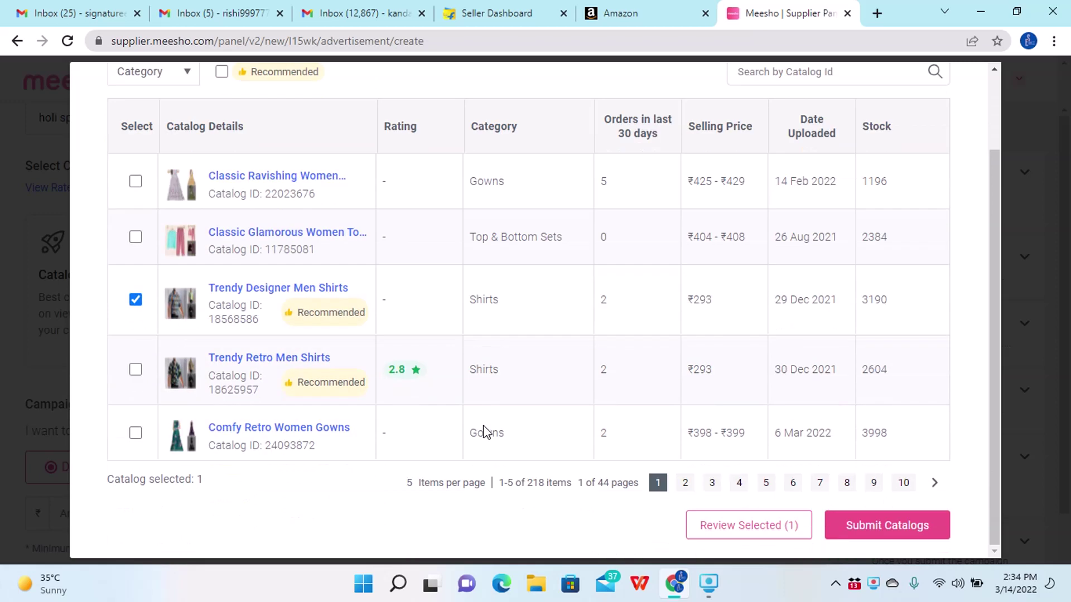
left_click(135, 300)
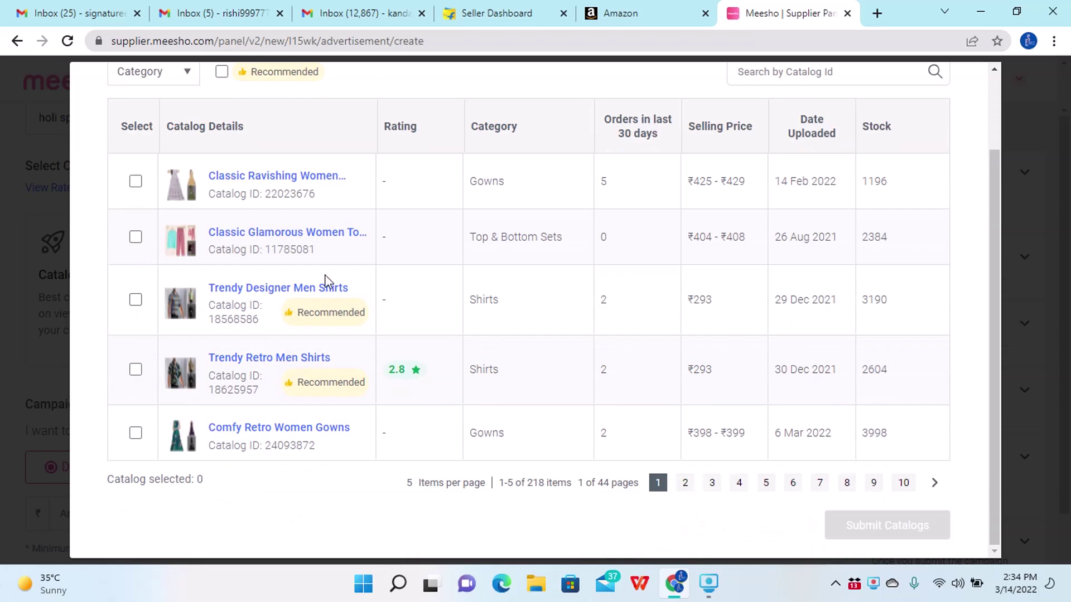
Step: Select the Classic Ravishing Women gowns catalog (ID 22023676) from the live catalogs and submit it to the campaign
scroll(400, 281, "up", 2)
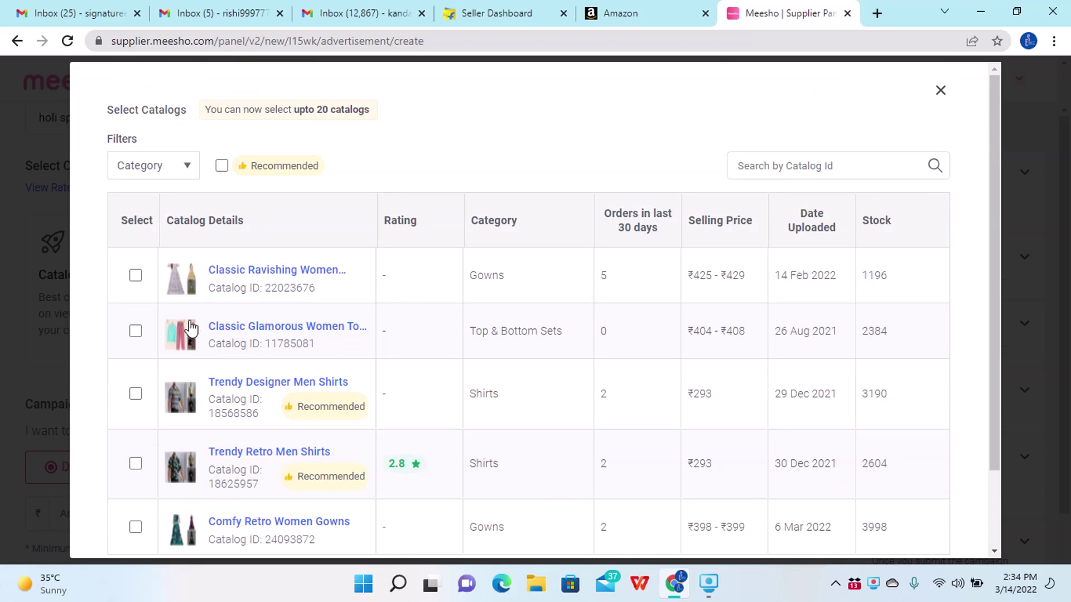
left_click(134, 279)
scroll(454, 418, "down", 2)
left_click(876, 527)
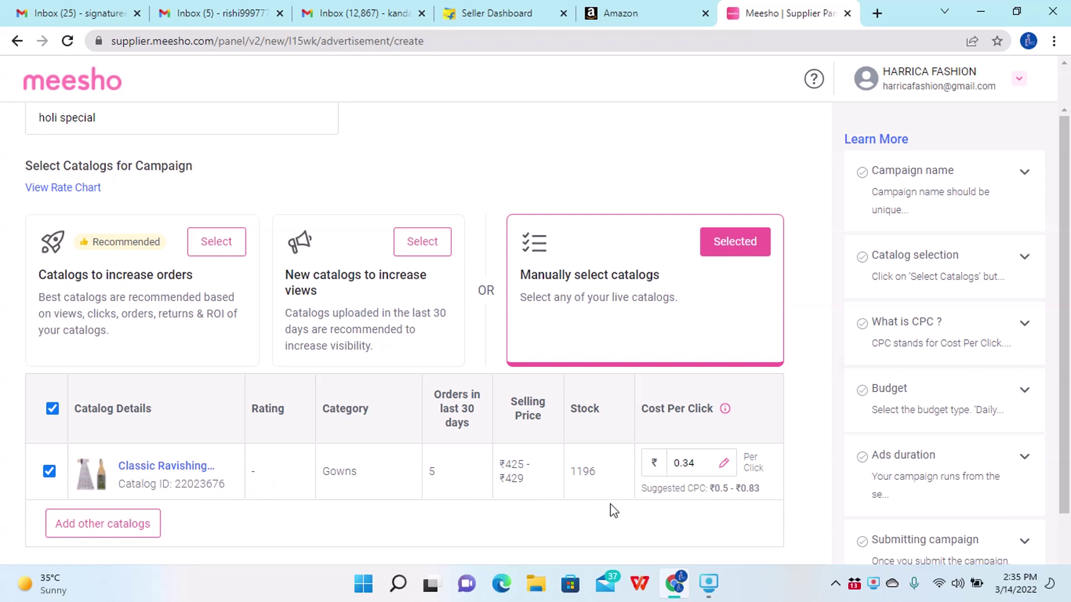
Step: Try to set the cost per click of the selected gowns catalog to ₹0.20
scroll(504, 513, "down", 3)
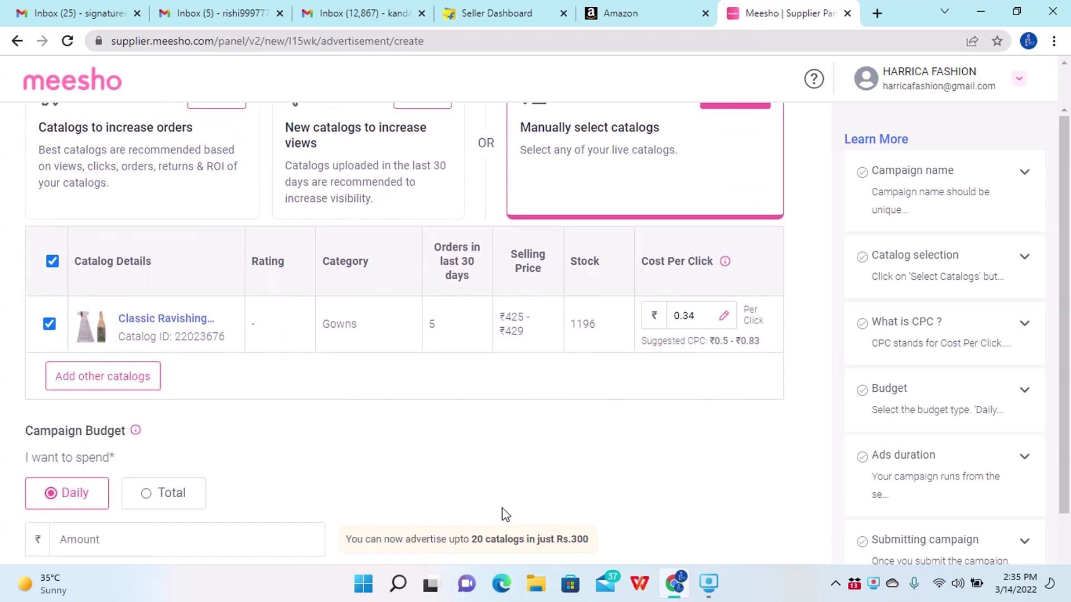
scroll(506, 513, "down", 4)
scroll(506, 513, "up", 6)
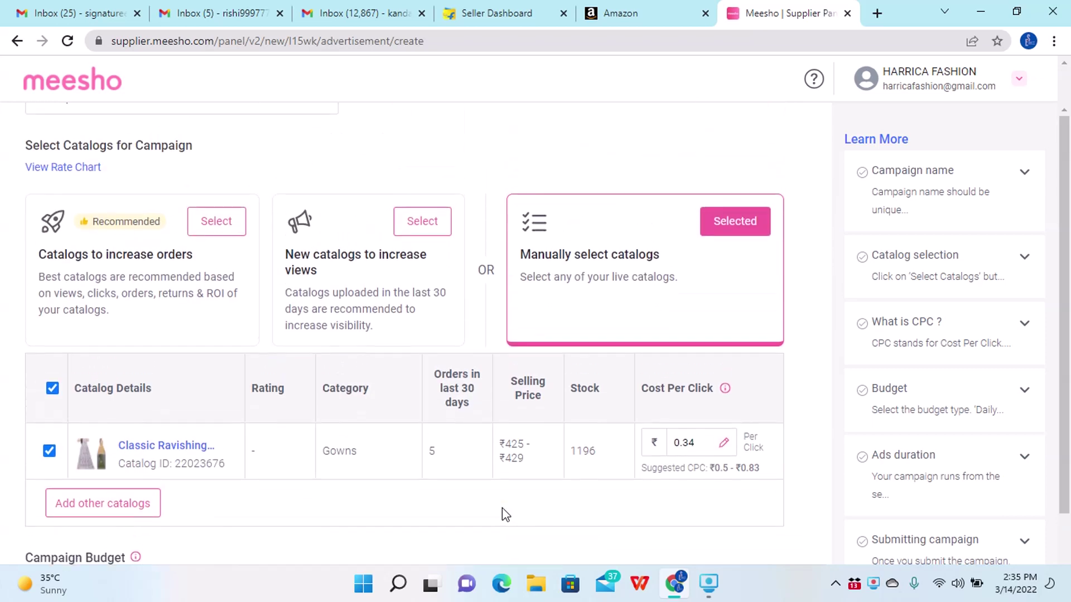
scroll(458, 304, "up", 2)
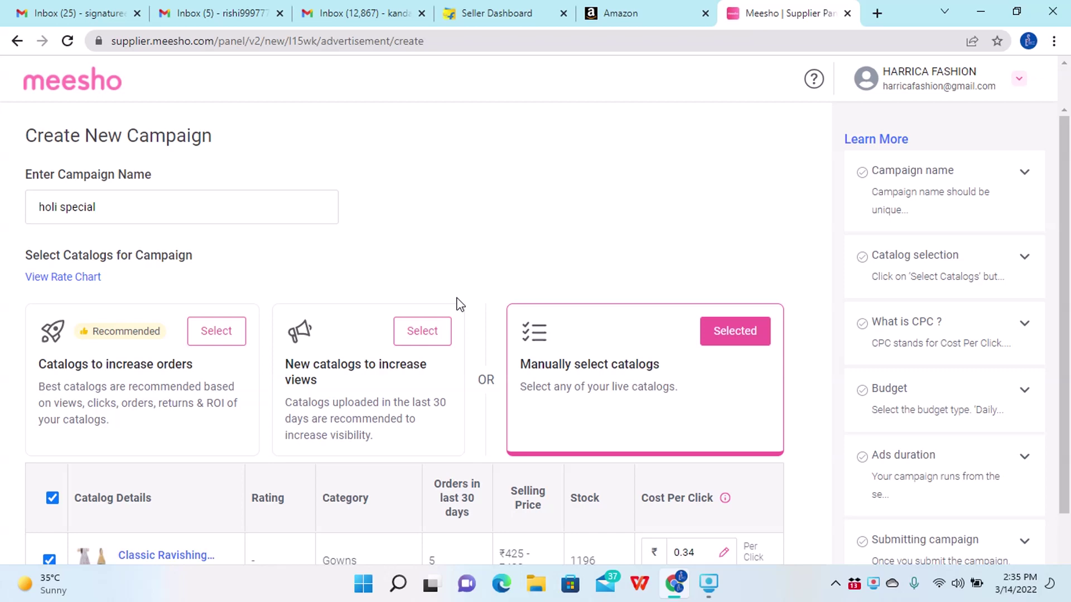
scroll(456, 304, "down", 1)
scroll(456, 304, "down", 1)
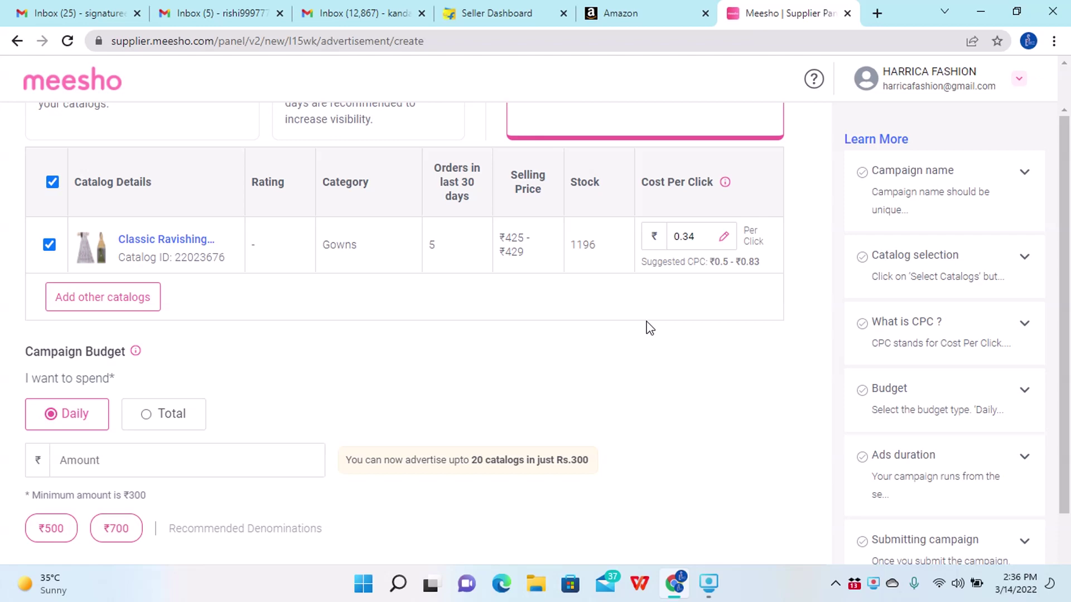
left_click(705, 237)
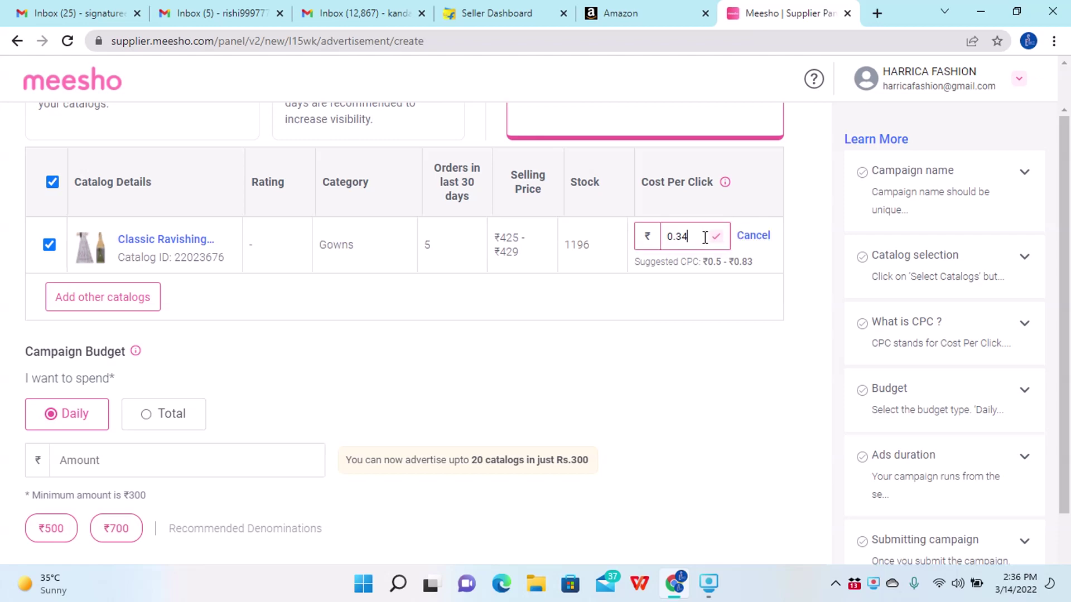
key("BackSpace")
key("BackSpace")
key("BackSpace")
type(".20")
key("Return")
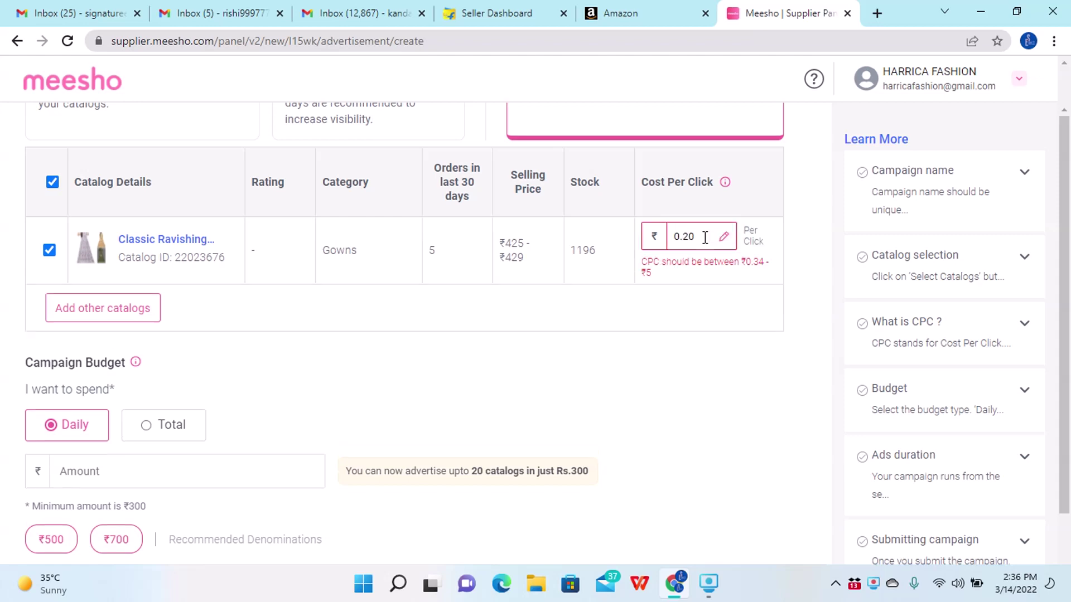
Step: Check the allowed cost-per-click range and set the gowns catalog's cost per click to ₹0.34
left_click(705, 237)
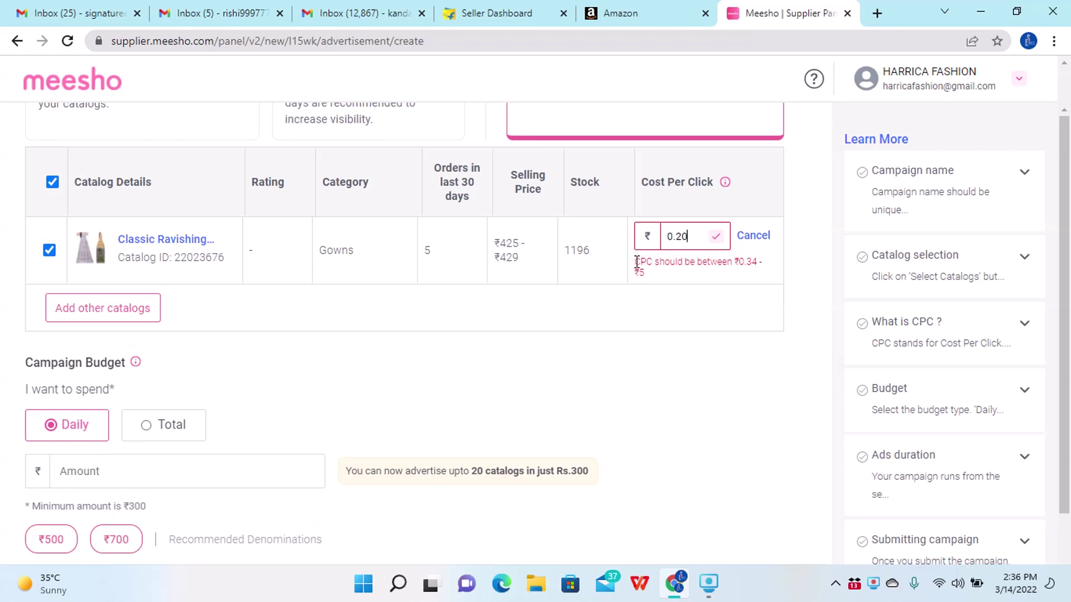
left_click_drag(636, 262, 761, 271)
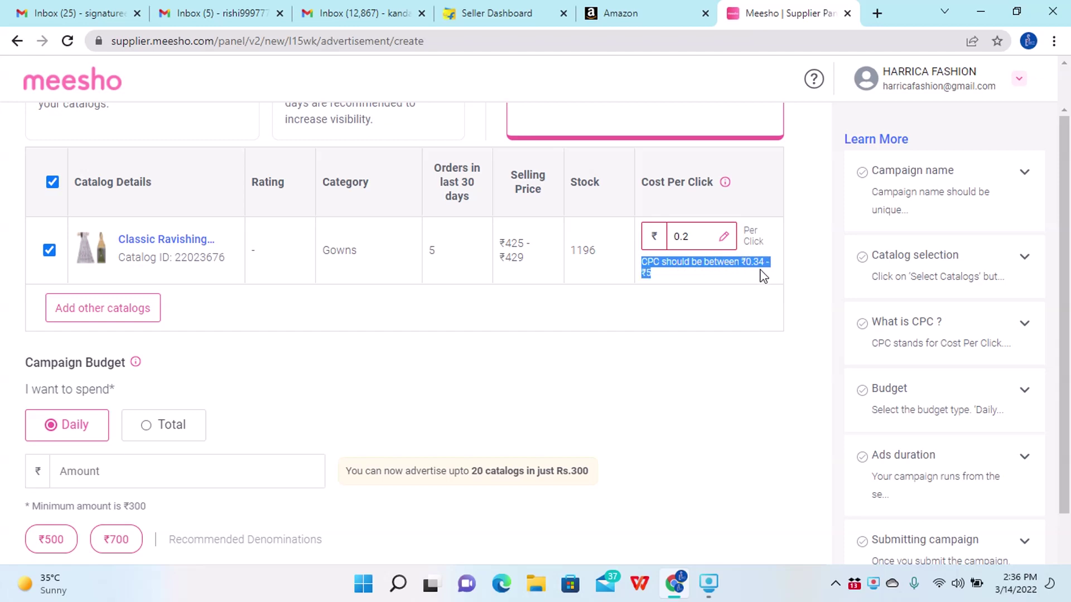
left_click(722, 284)
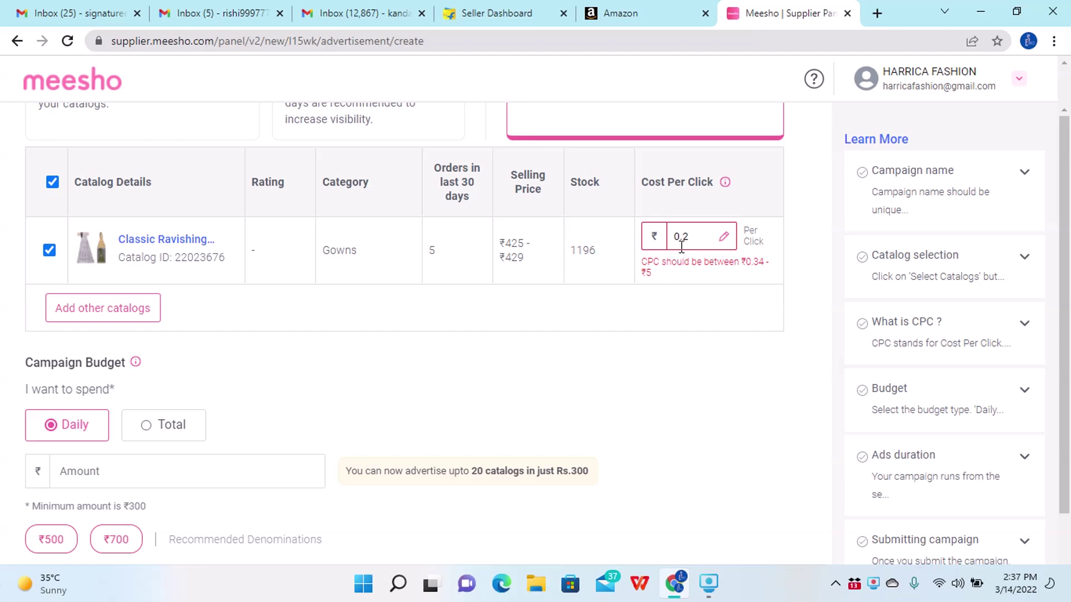
left_click(696, 237)
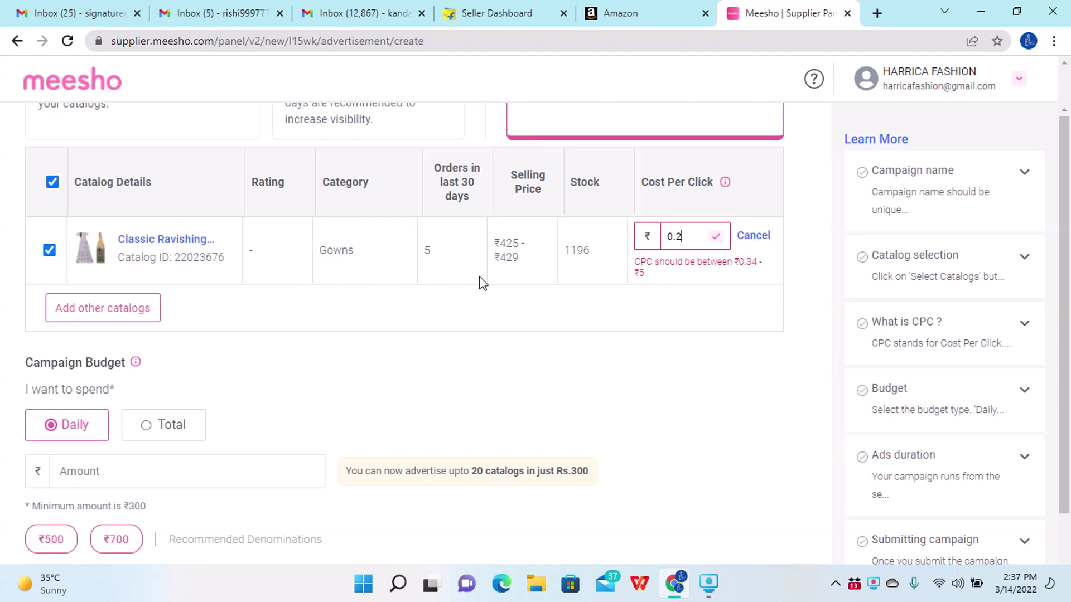
key("BackSpace")
type("34")
left_click(717, 238)
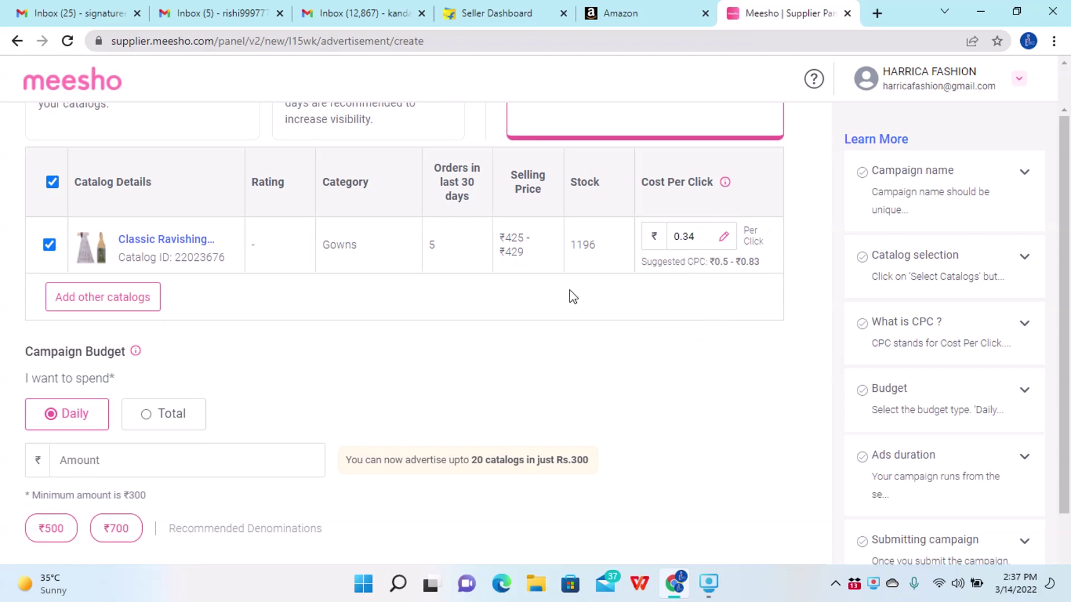
Step: Set a daily campaign budget of ₹300
scroll(204, 397, "down", 2)
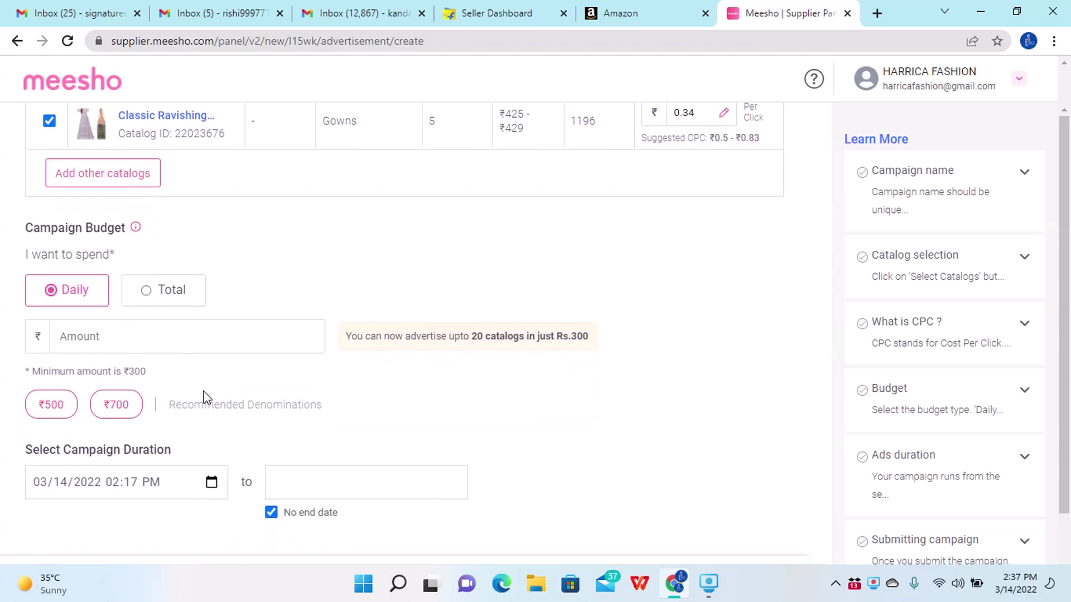
mouse_move(137, 227)
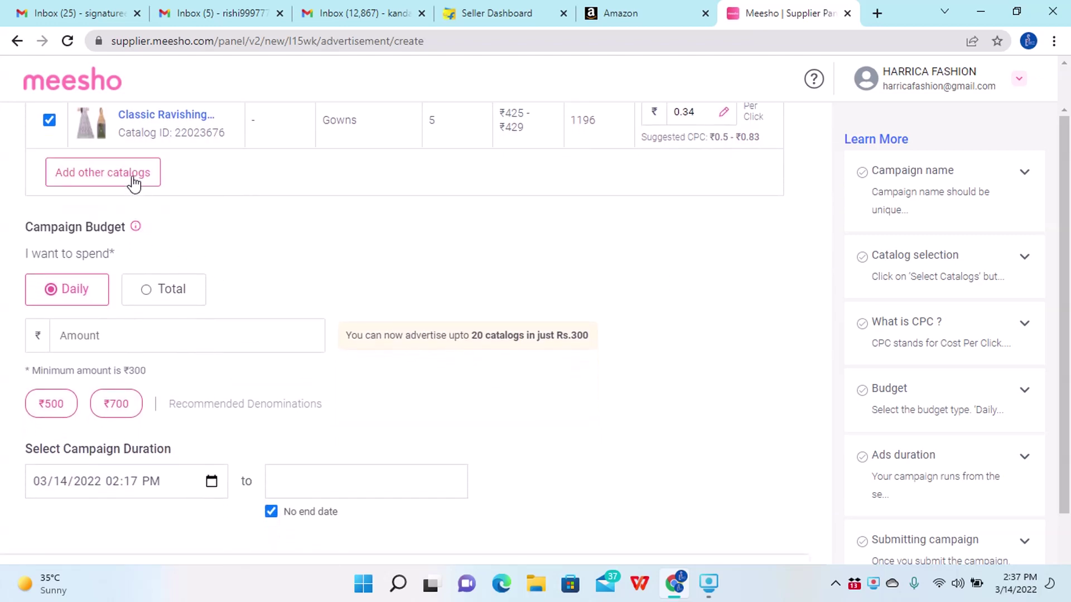
scroll(223, 296, "down", 1)
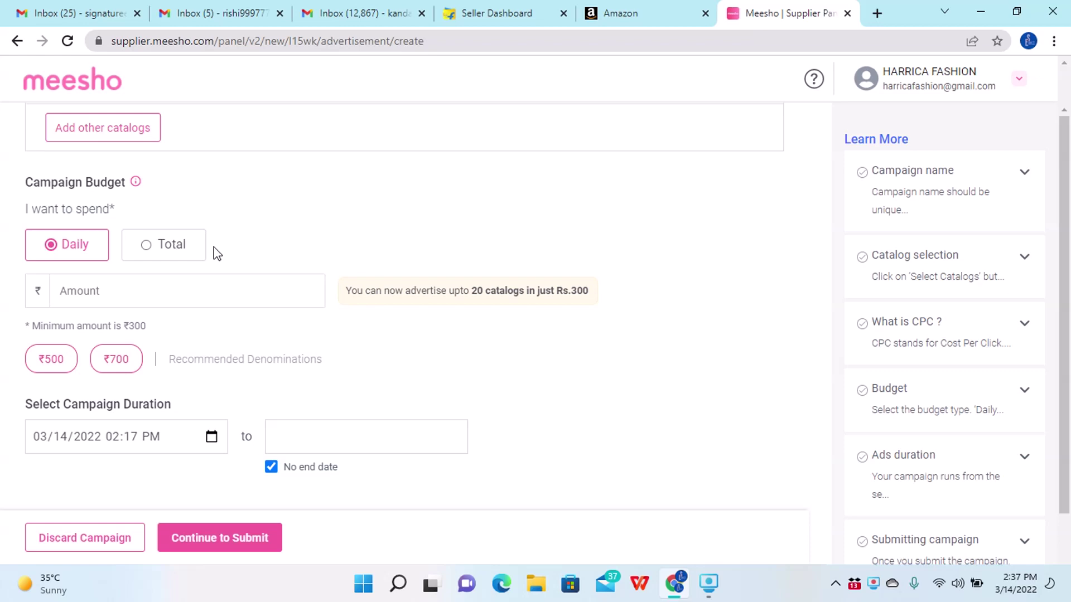
left_click(85, 292)
type("3")
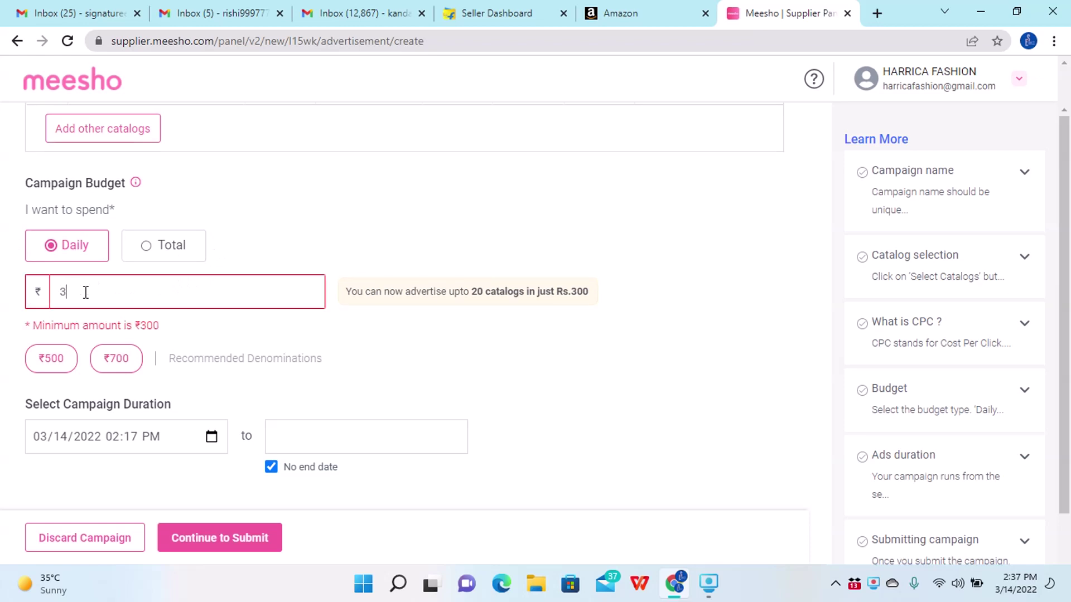
type("00")
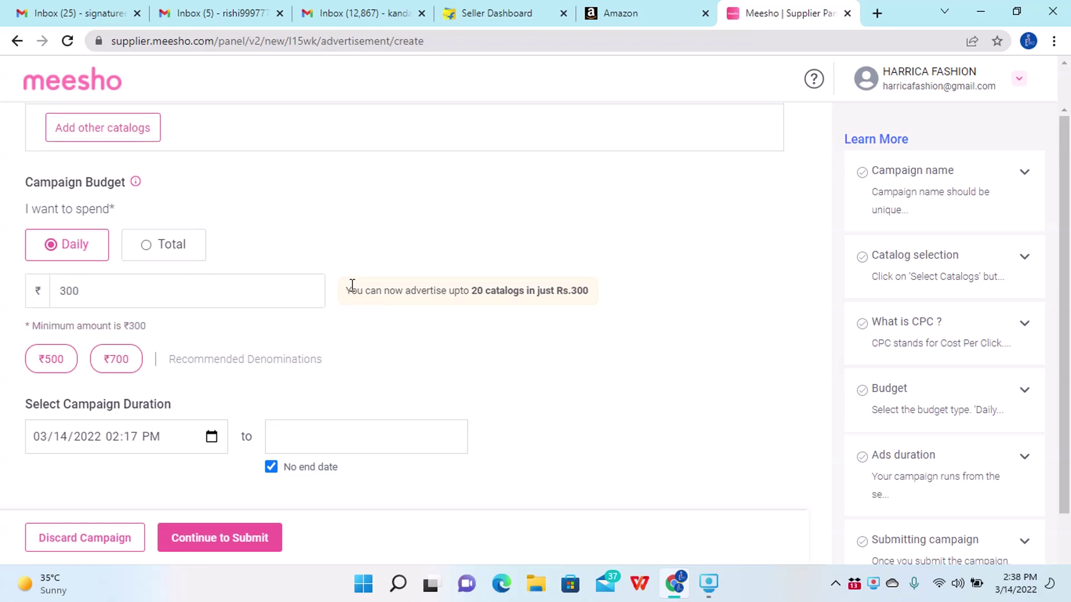
Step: Read the catalog allowance note beside the budget amount and compare it with the catalogs chosen for the campaign
left_click_drag(346, 291, 588, 306)
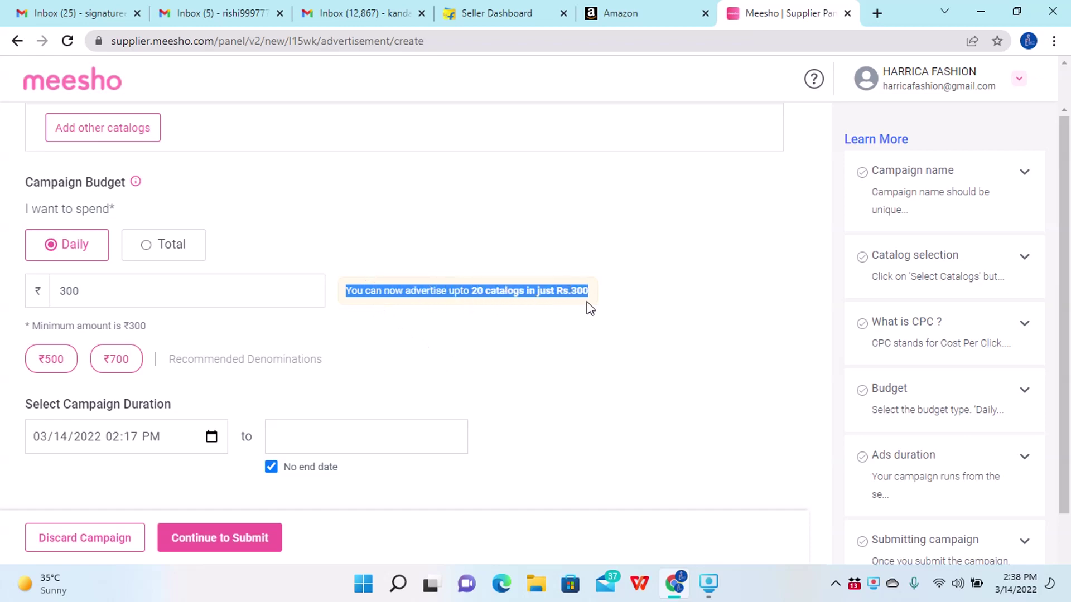
scroll(587, 303, "up", 4)
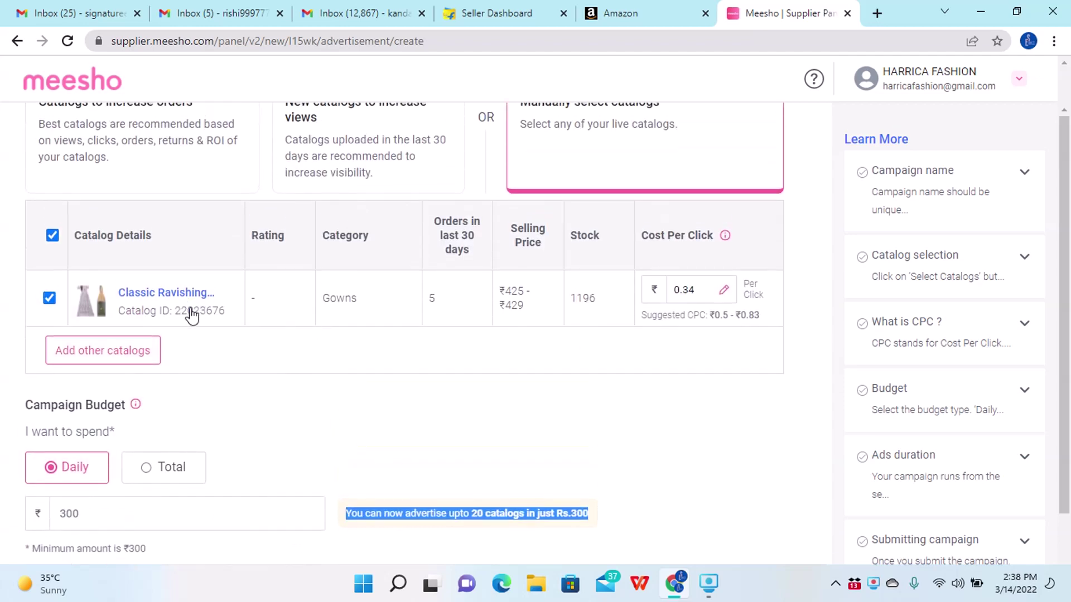
scroll(438, 429, "down", 4)
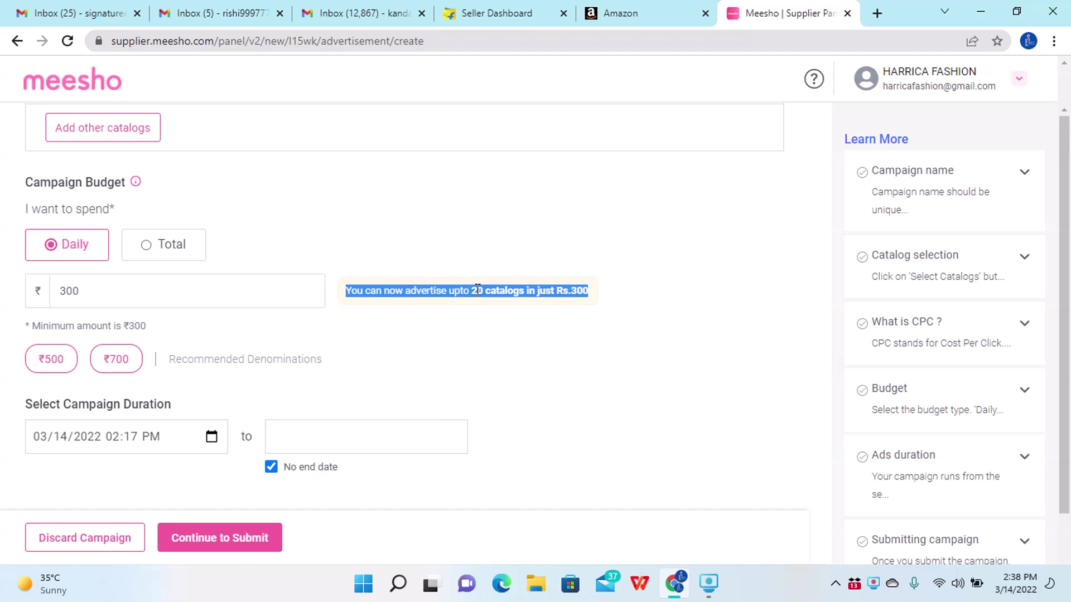
scroll(478, 288, "up", 4)
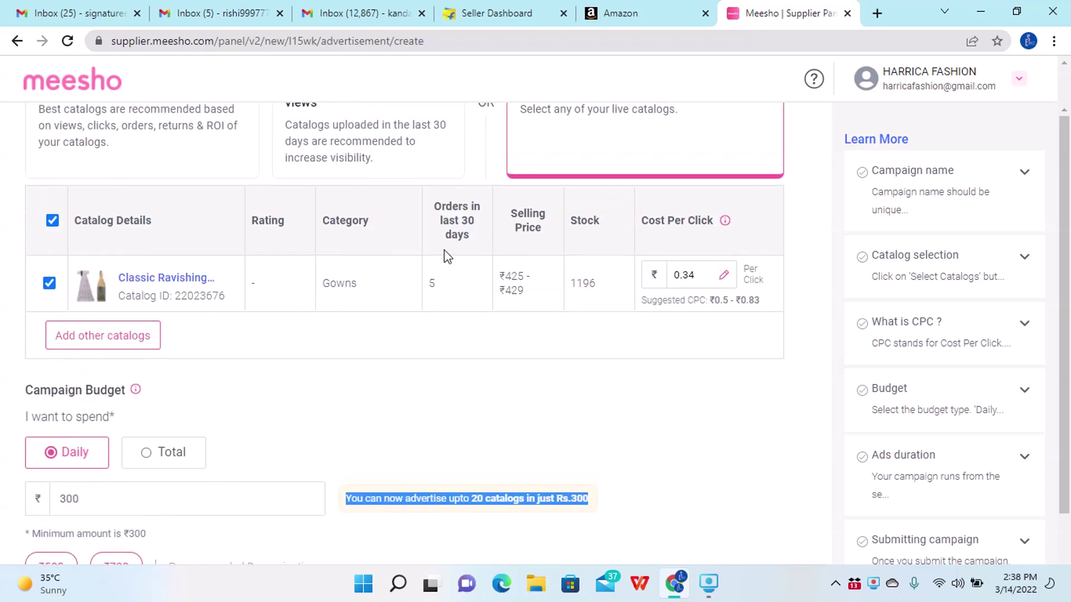
scroll(472, 371, "down", 4)
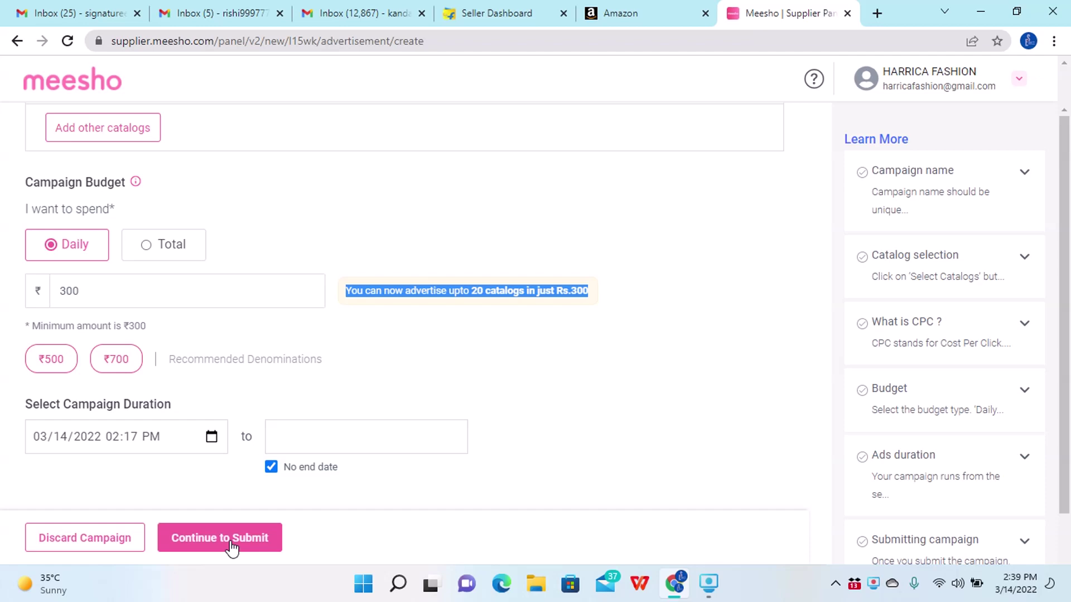
Step: Read the full Submitting campaign guidance under Learn More and collapse it again
scroll(907, 514, "down", 1)
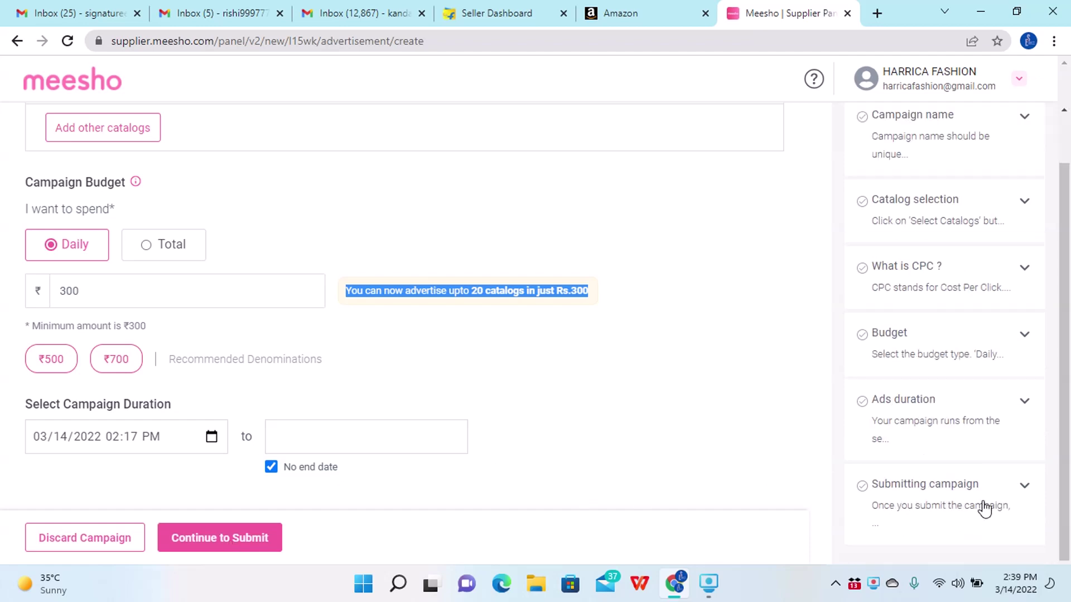
left_click(984, 507)
scroll(963, 539, "down", 4)
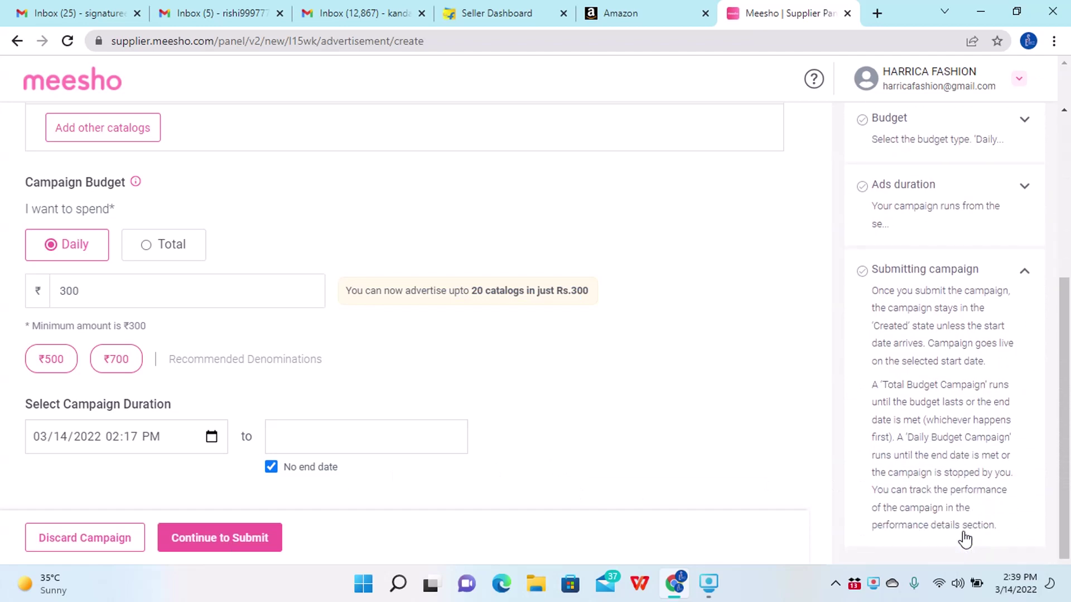
left_click(1018, 271)
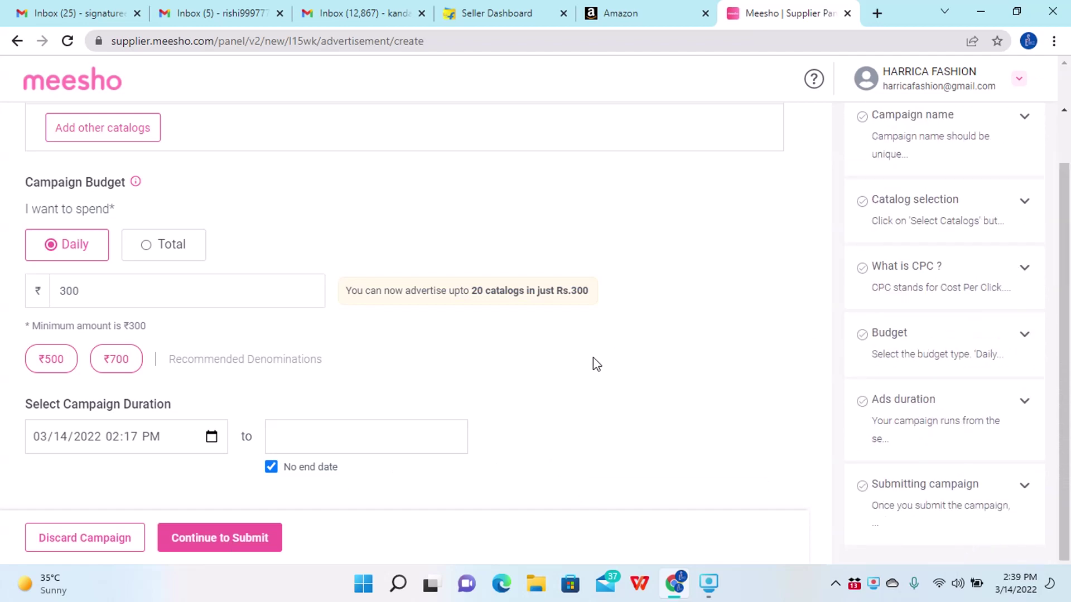
Step: Review the whole campaign form, from name and selected catalog to daily budget and campaign duration
scroll(497, 401, "up", 9)
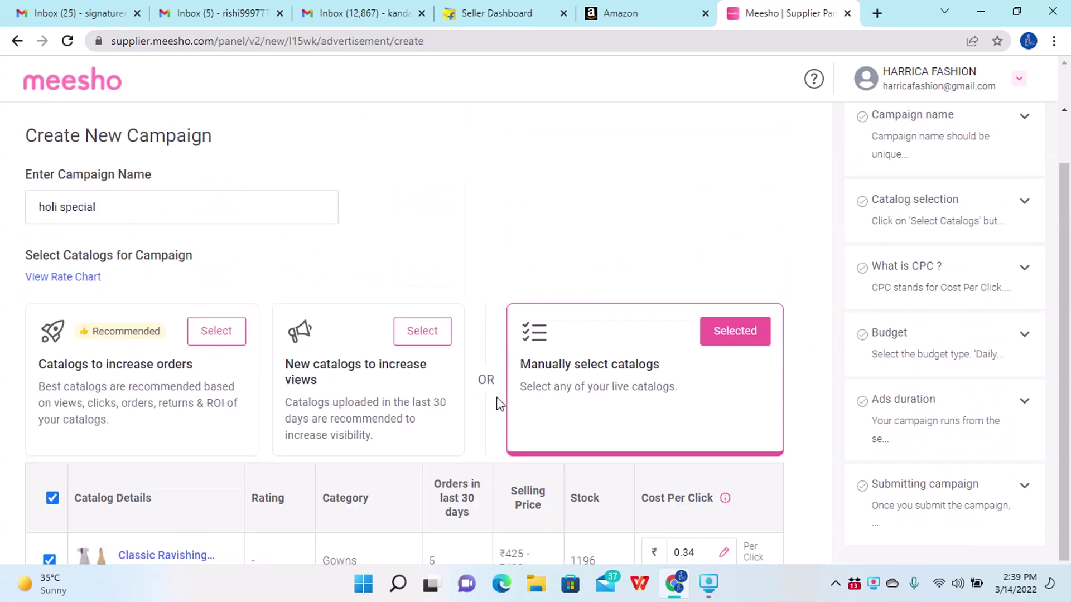
scroll(500, 404, "down", 8)
scroll(501, 404, "up", 3)
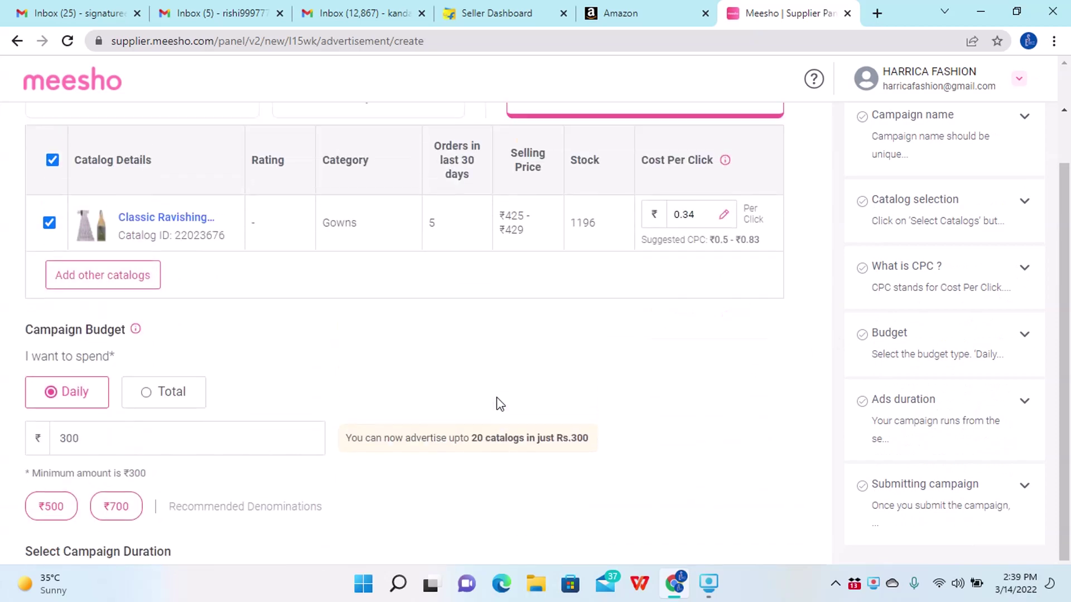
scroll(500, 404, "up", 6)
scroll(500, 404, "down", 9)
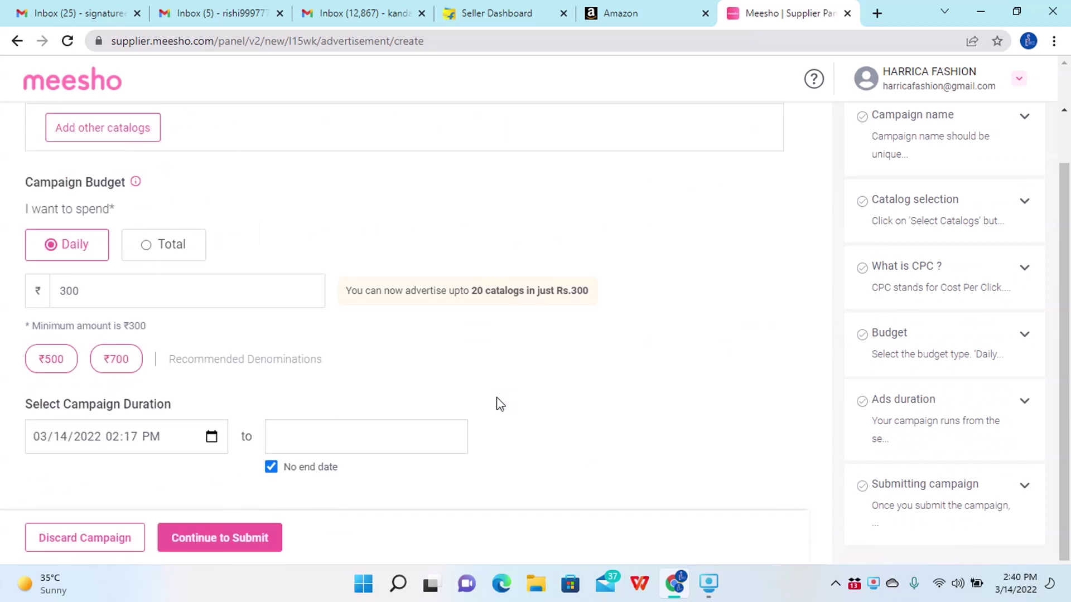
scroll(500, 404, "up", 6)
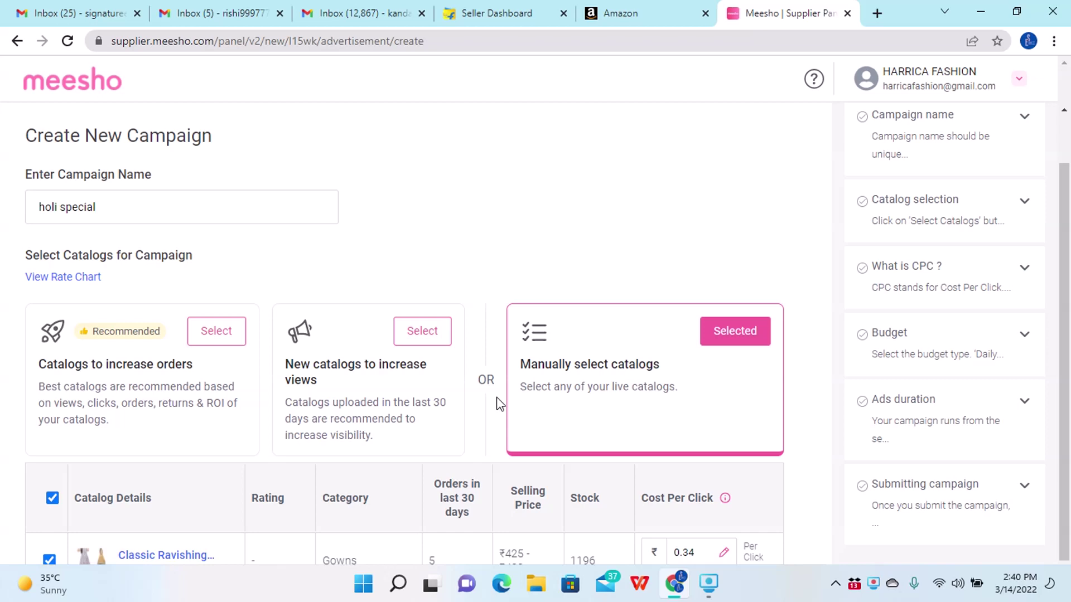
scroll(498, 403, "down", 9)
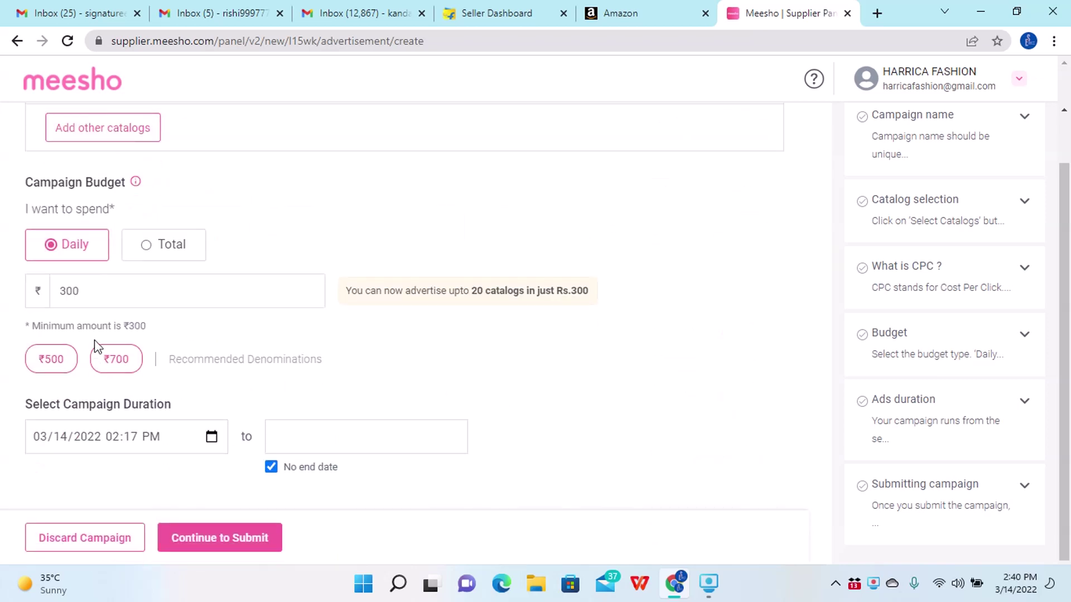
double_click(86, 293)
left_click(395, 409)
scroll(395, 409, "up", 10)
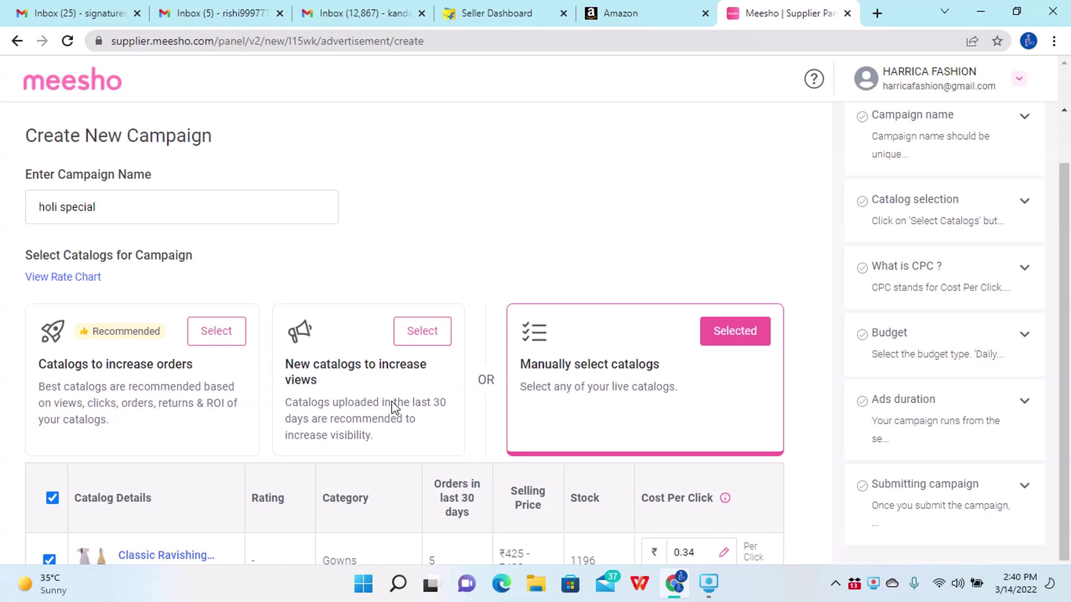
Step: Leave the new campaign form without submitting it and return to the Advertisement overview with the campaign listing
scroll(391, 401, "down", 8)
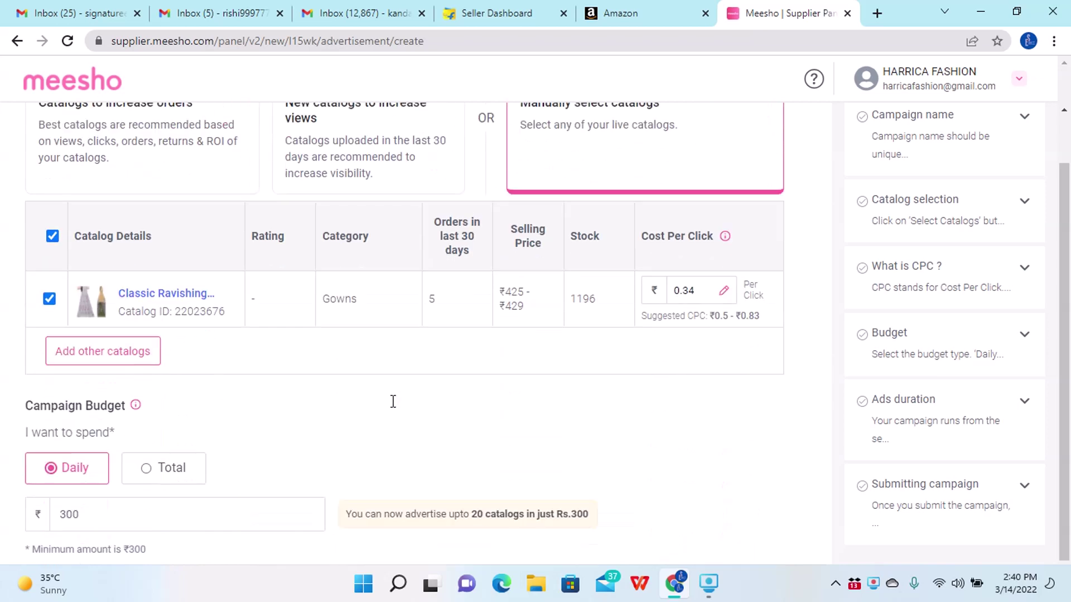
scroll(391, 400, "up", 8)
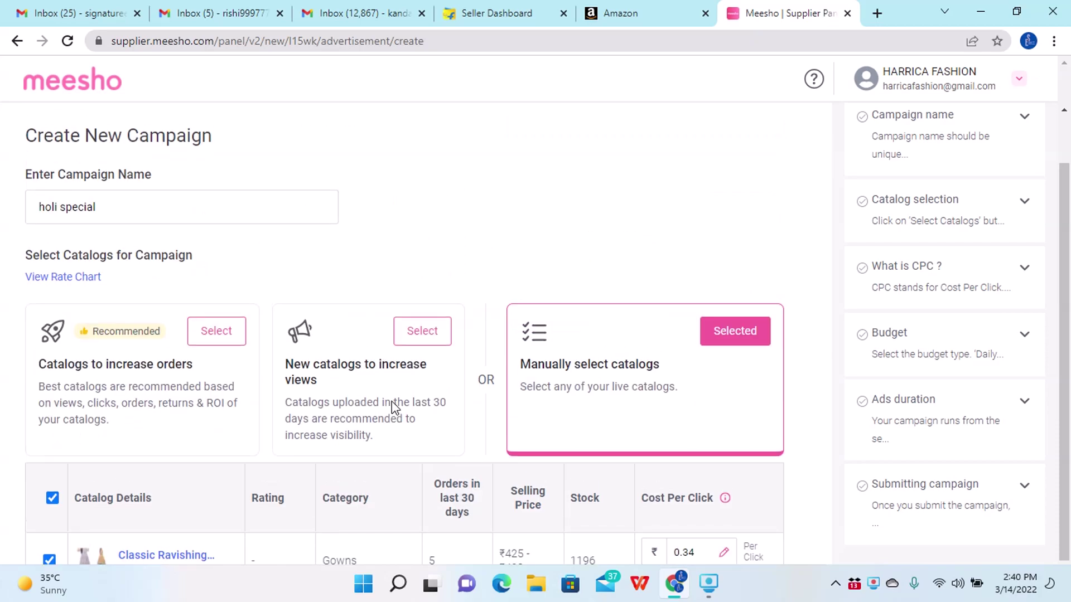
scroll(392, 400, "down", 8)
scroll(391, 400, "up", 8)
left_click(17, 41)
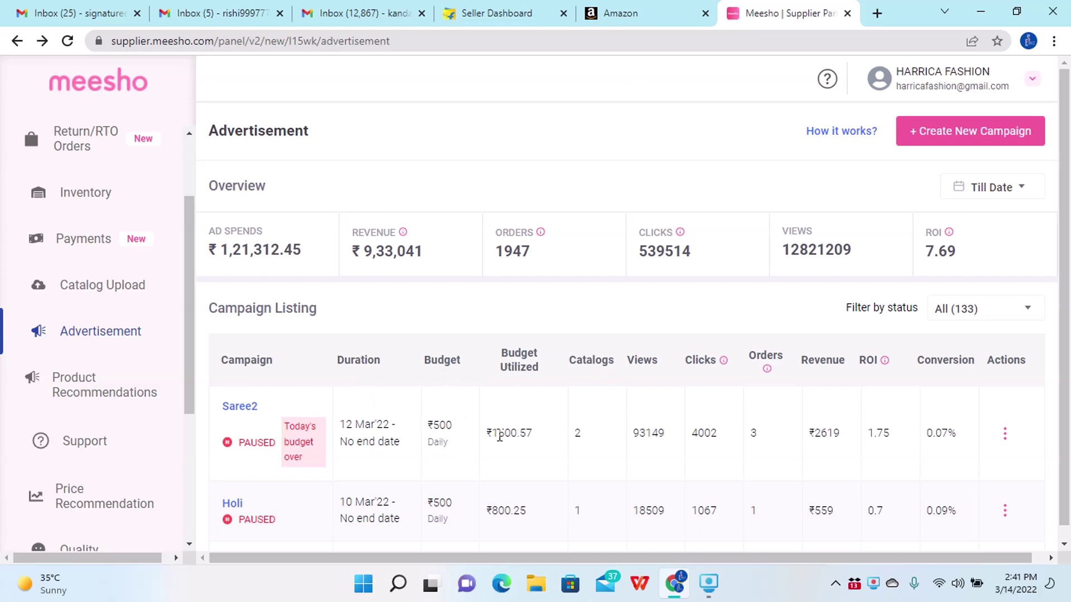
Step: Examine the Saree2 campaign's budget utilized, catalogs, views, clicks, orders, revenue, ROI and conversion in the campaign listing
left_click_drag(491, 434, 516, 434)
left_click(578, 434)
double_click(579, 434)
double_click(647, 431)
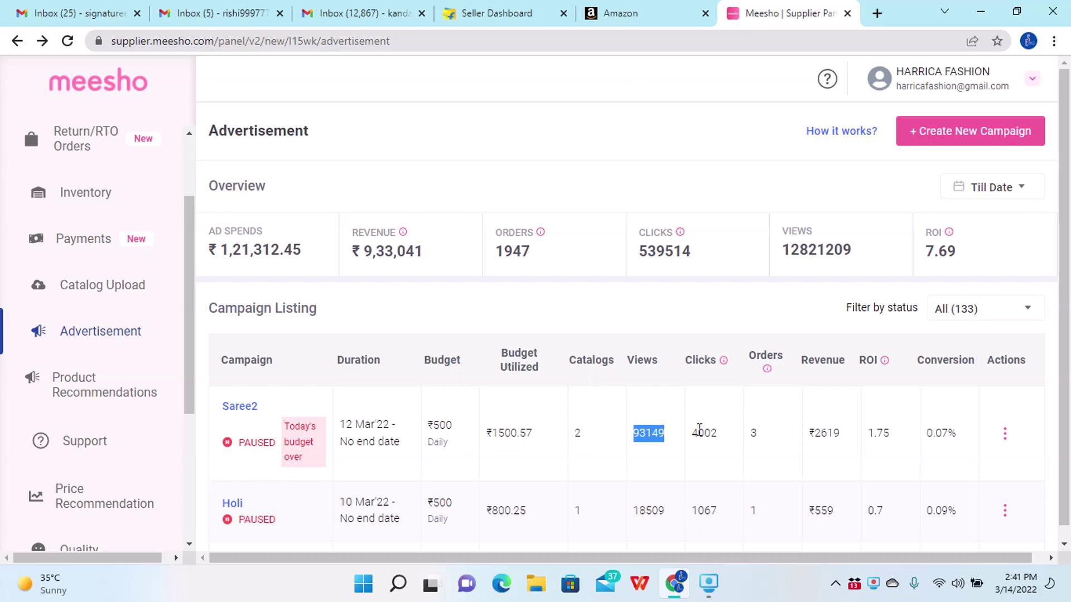
double_click(704, 431)
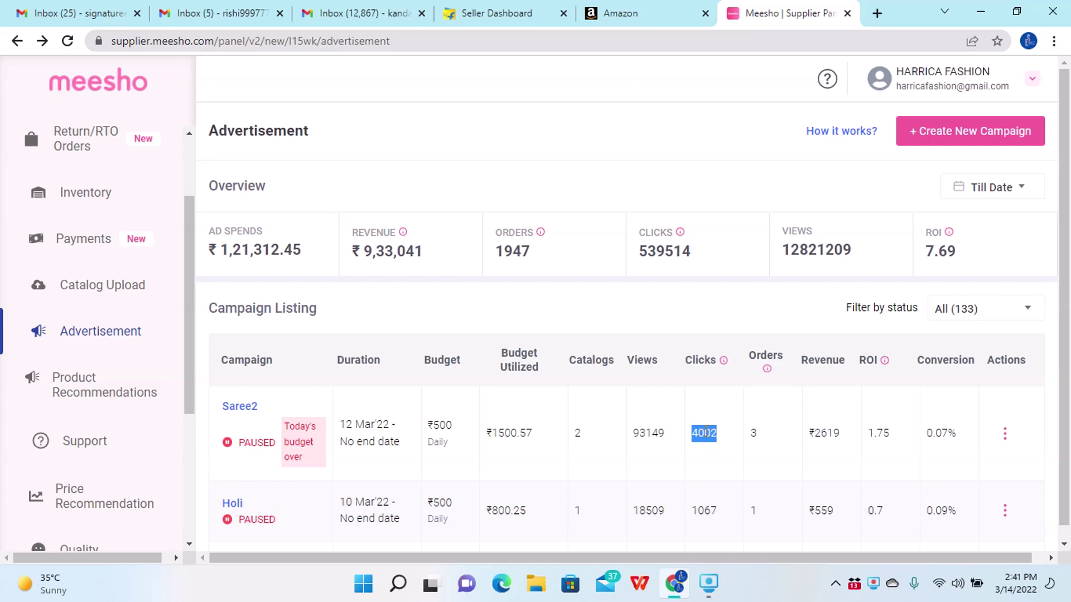
left_click(757, 433)
double_click(829, 439)
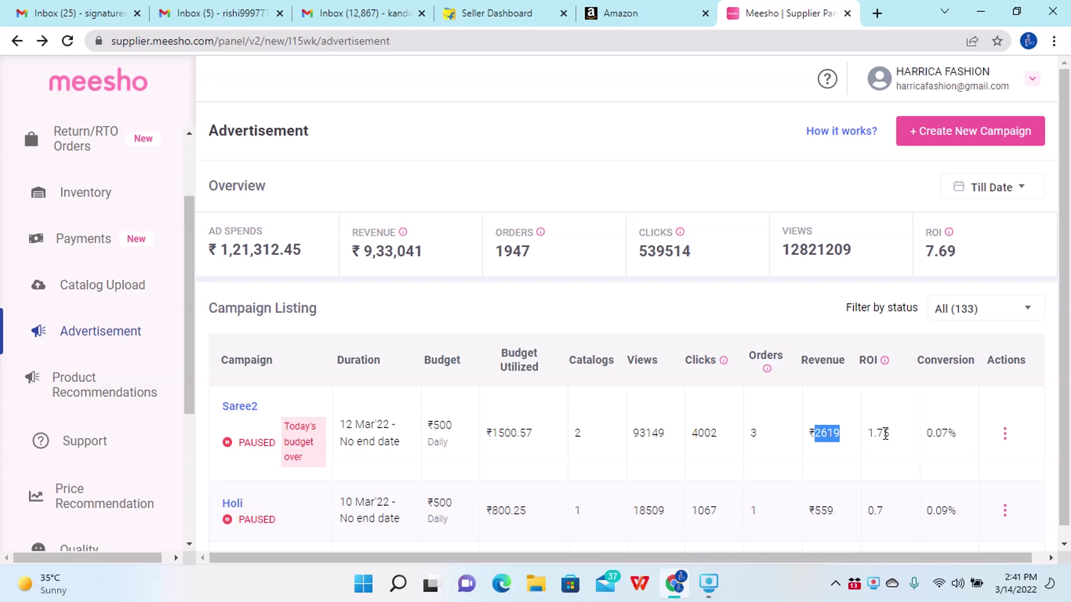
double_click(883, 434)
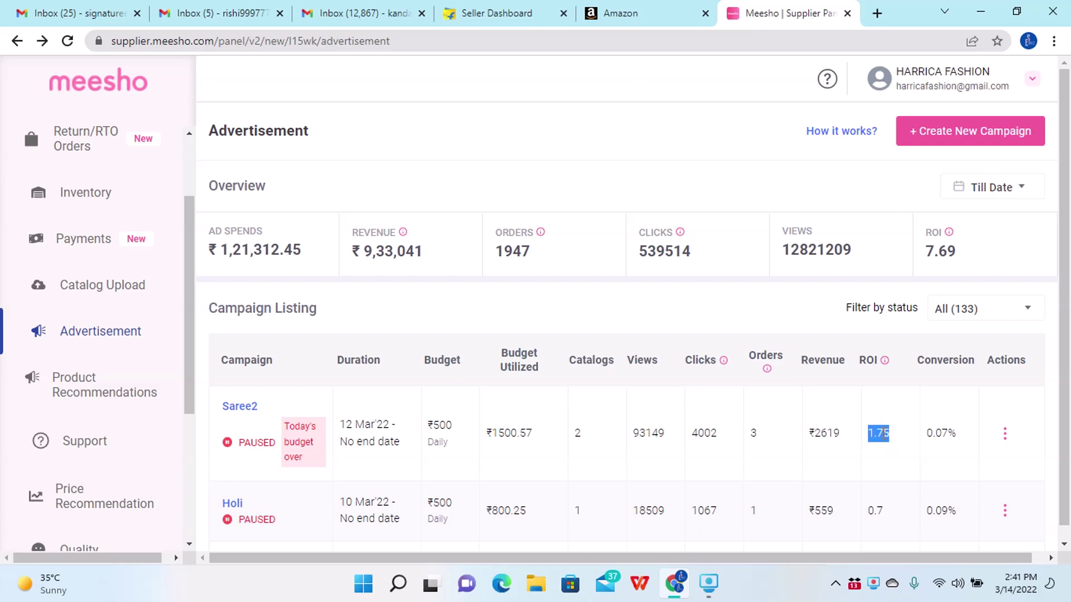
double_click(940, 429)
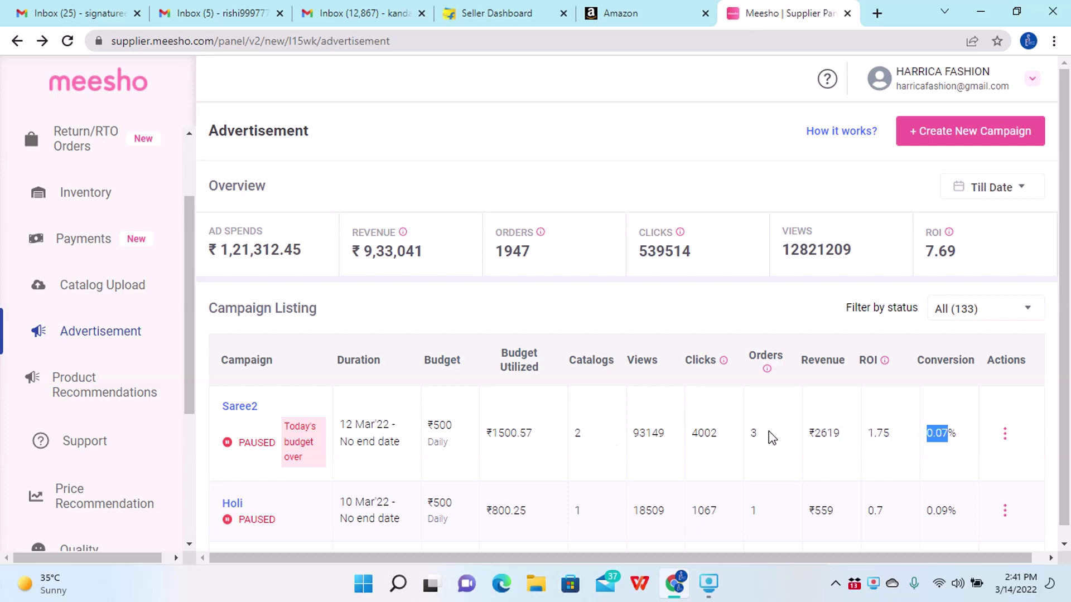
double_click(654, 434)
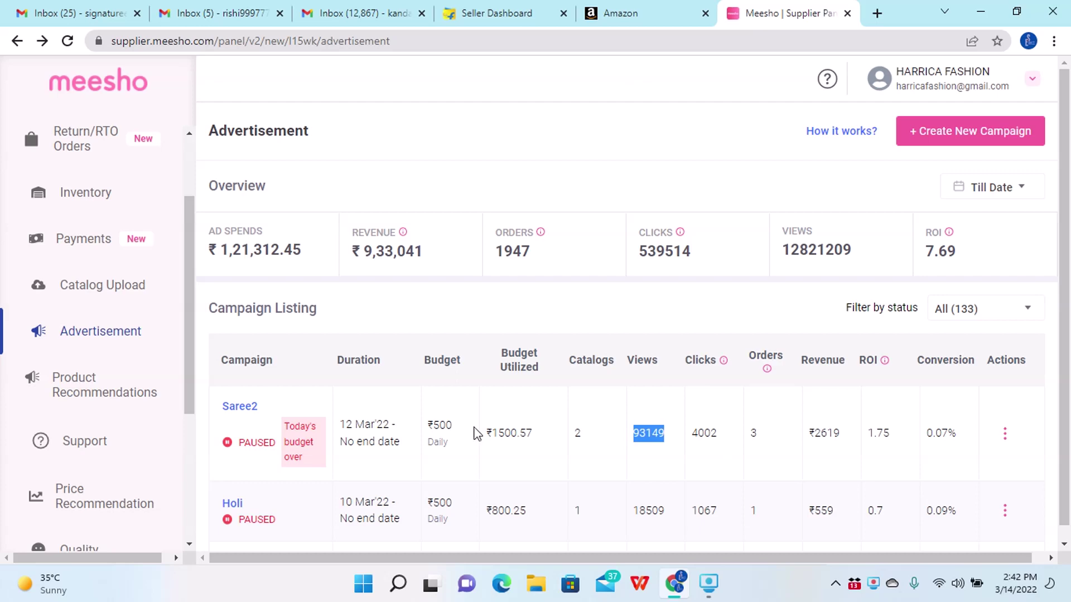
Step: Compare the clicks of the individual catalogs in the Saree2 campaign details and return to the campaign listing
left_click(253, 410)
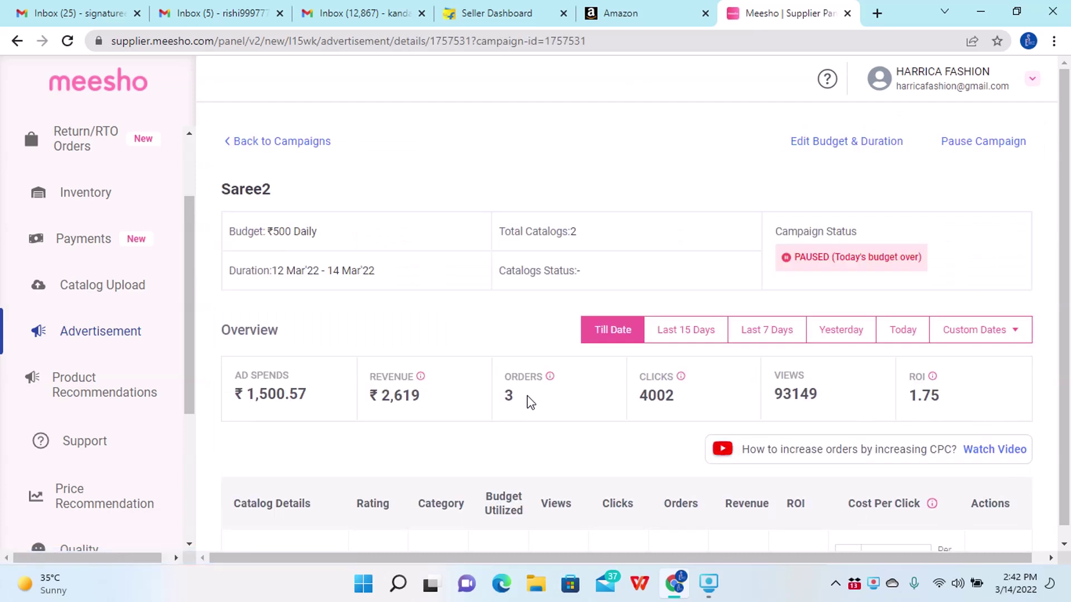
scroll(535, 408, "down", 3)
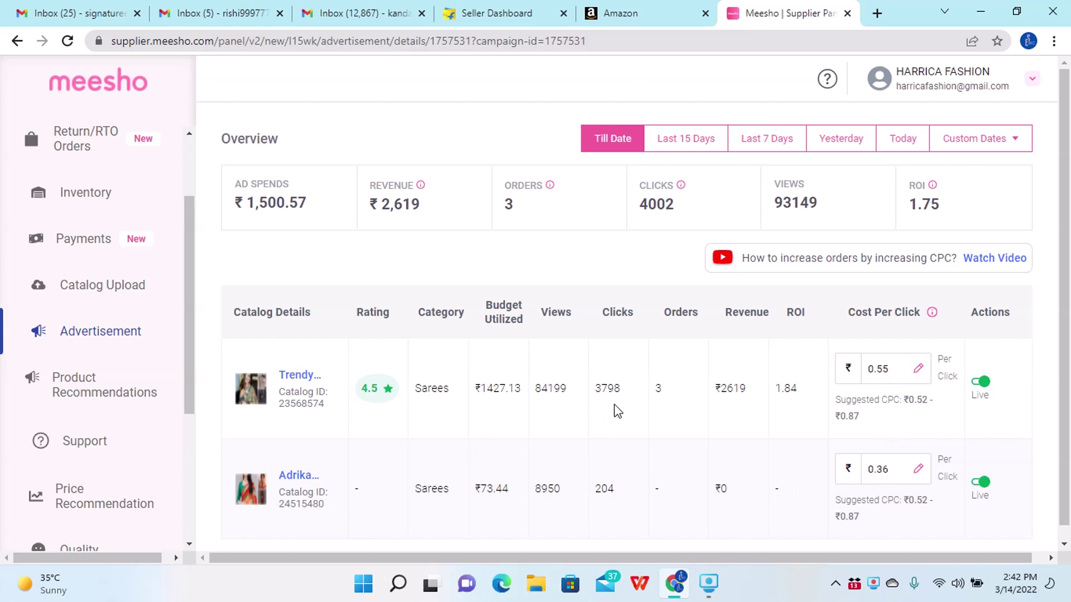
double_click(604, 386)
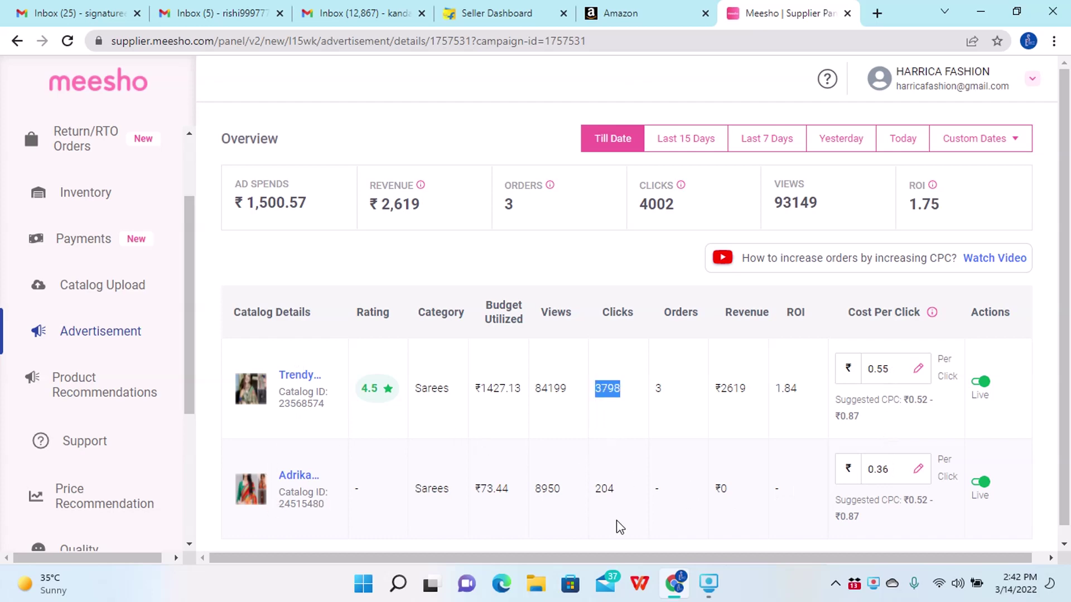
left_click(607, 489)
double_click(608, 490)
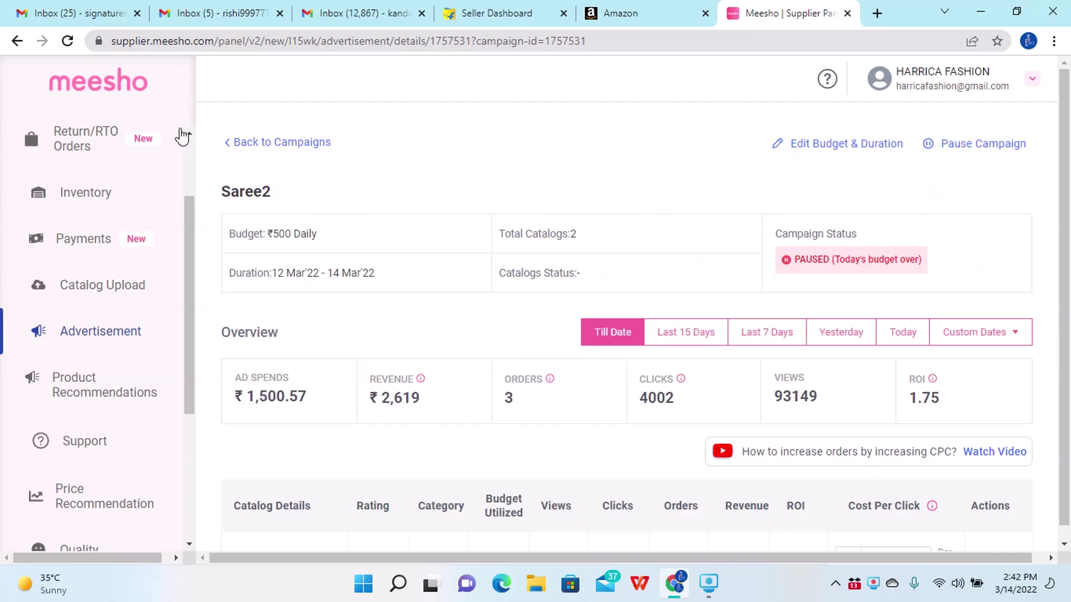
left_click(15, 44)
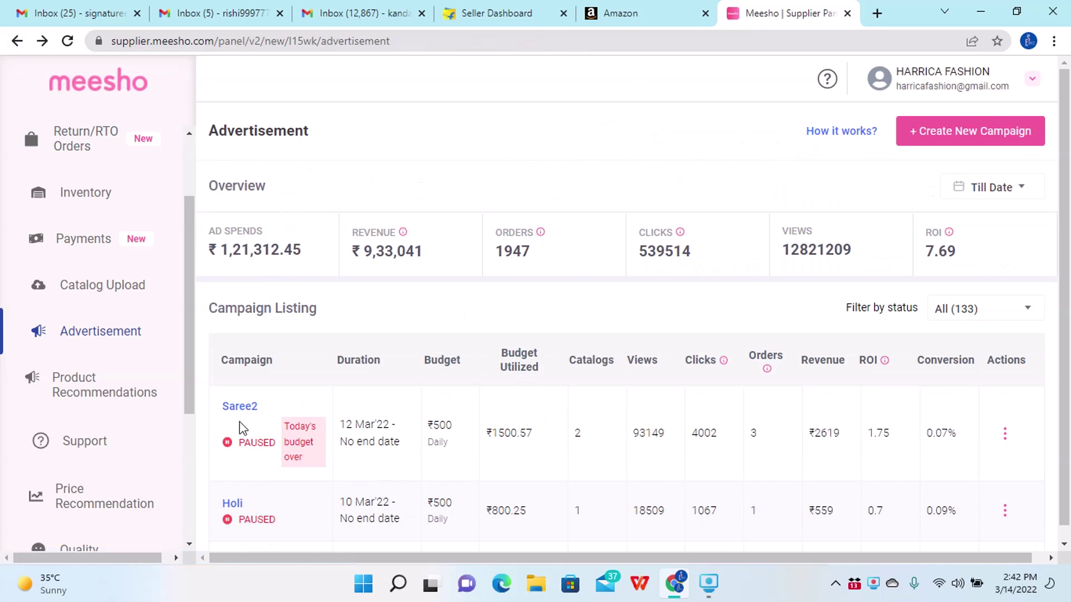
Step: Reopen the Saree2 campaign details to review each catalog's cost per click and live status, and go back to the Advertisement overview
left_click(240, 407)
scroll(497, 433, "down", 3)
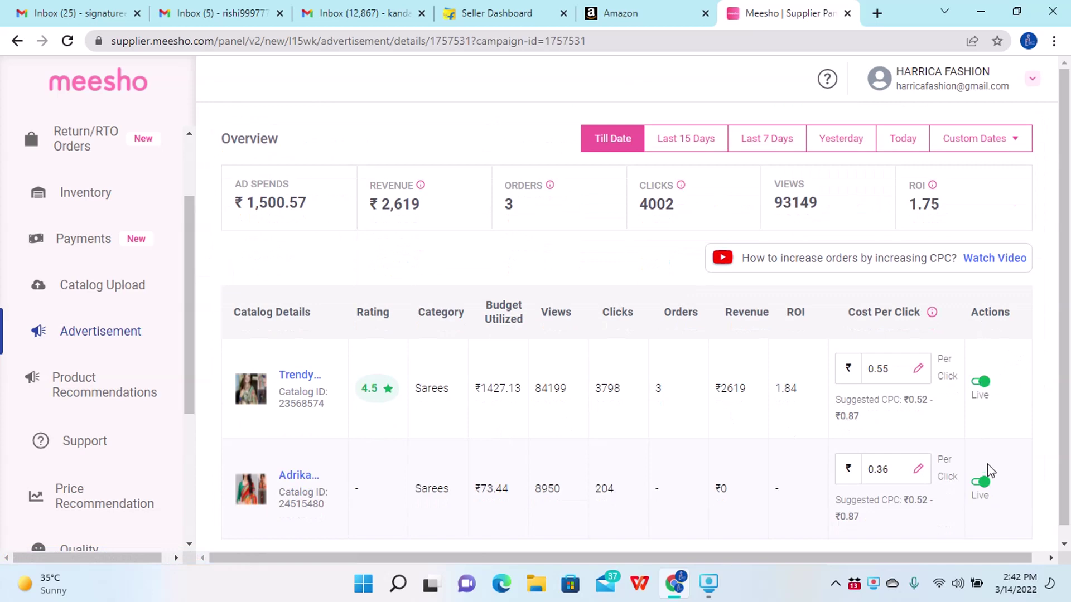
scroll(807, 360, "up", 3)
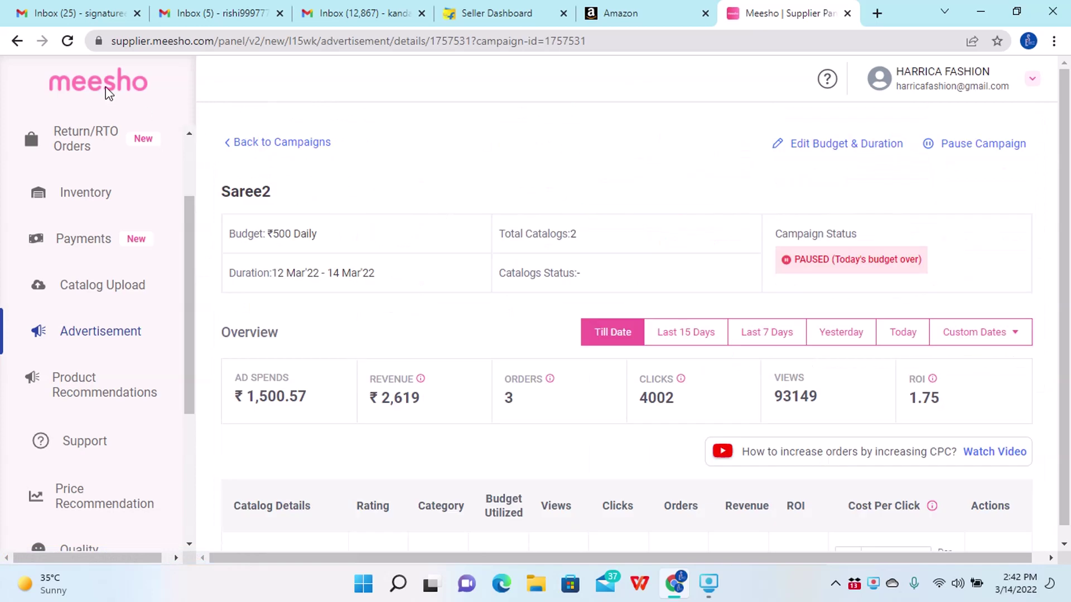
left_click(18, 41)
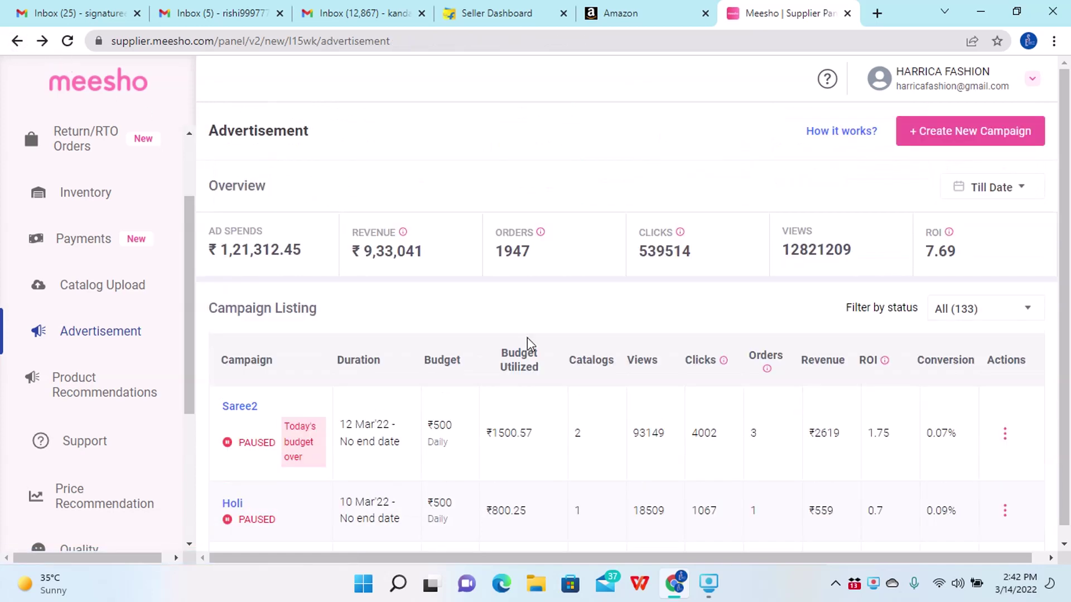
Step: Show the actions available for the Saree2 campaign and look through the campaign listing
left_click(1005, 434)
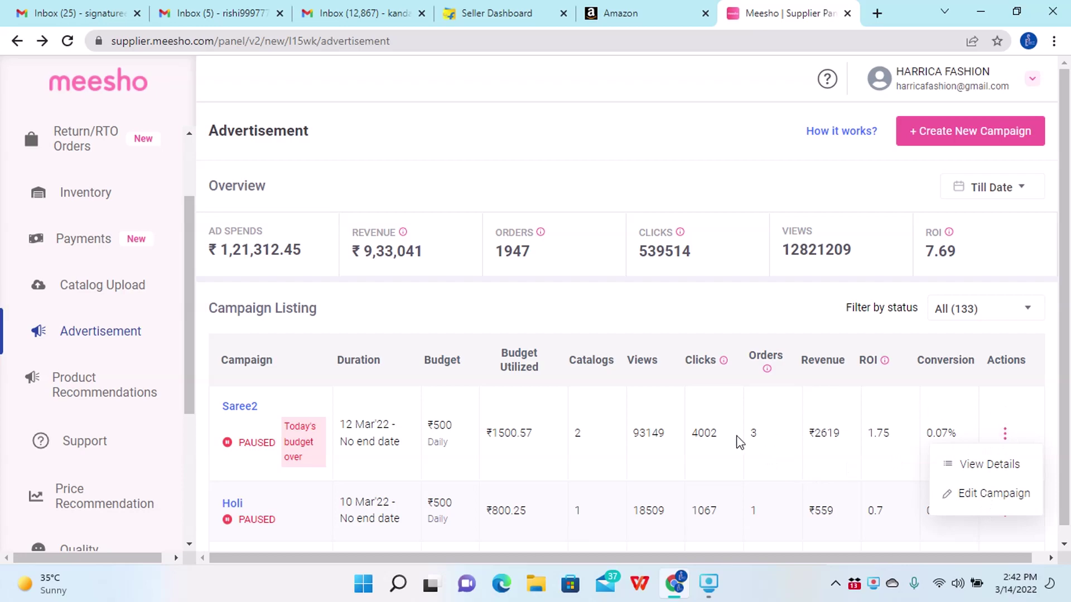
scroll(737, 443, "down", 10)
scroll(740, 442, "up", 10)
left_click(875, 587)
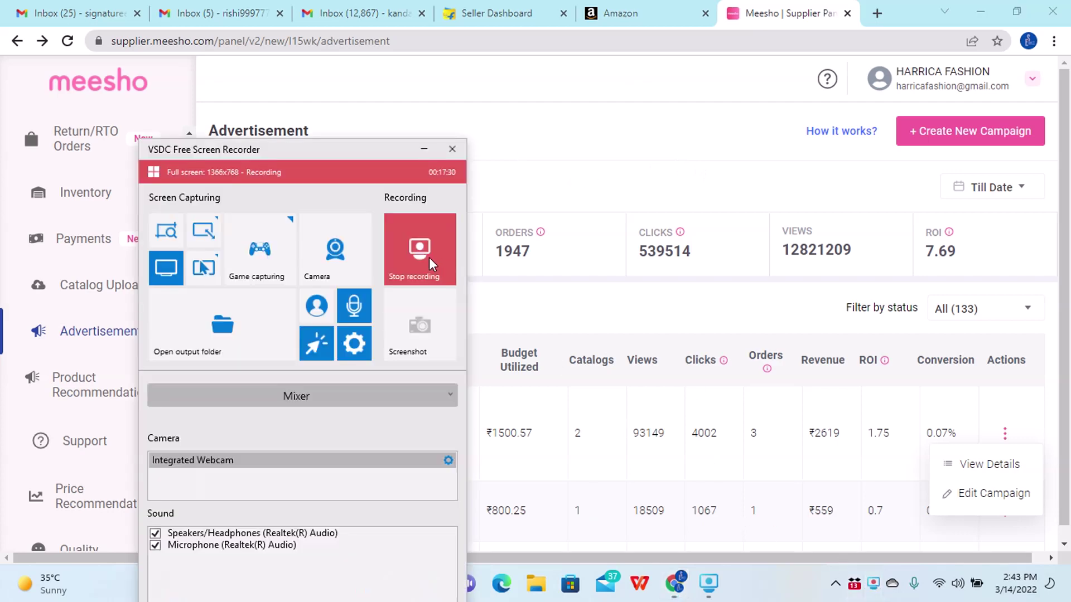